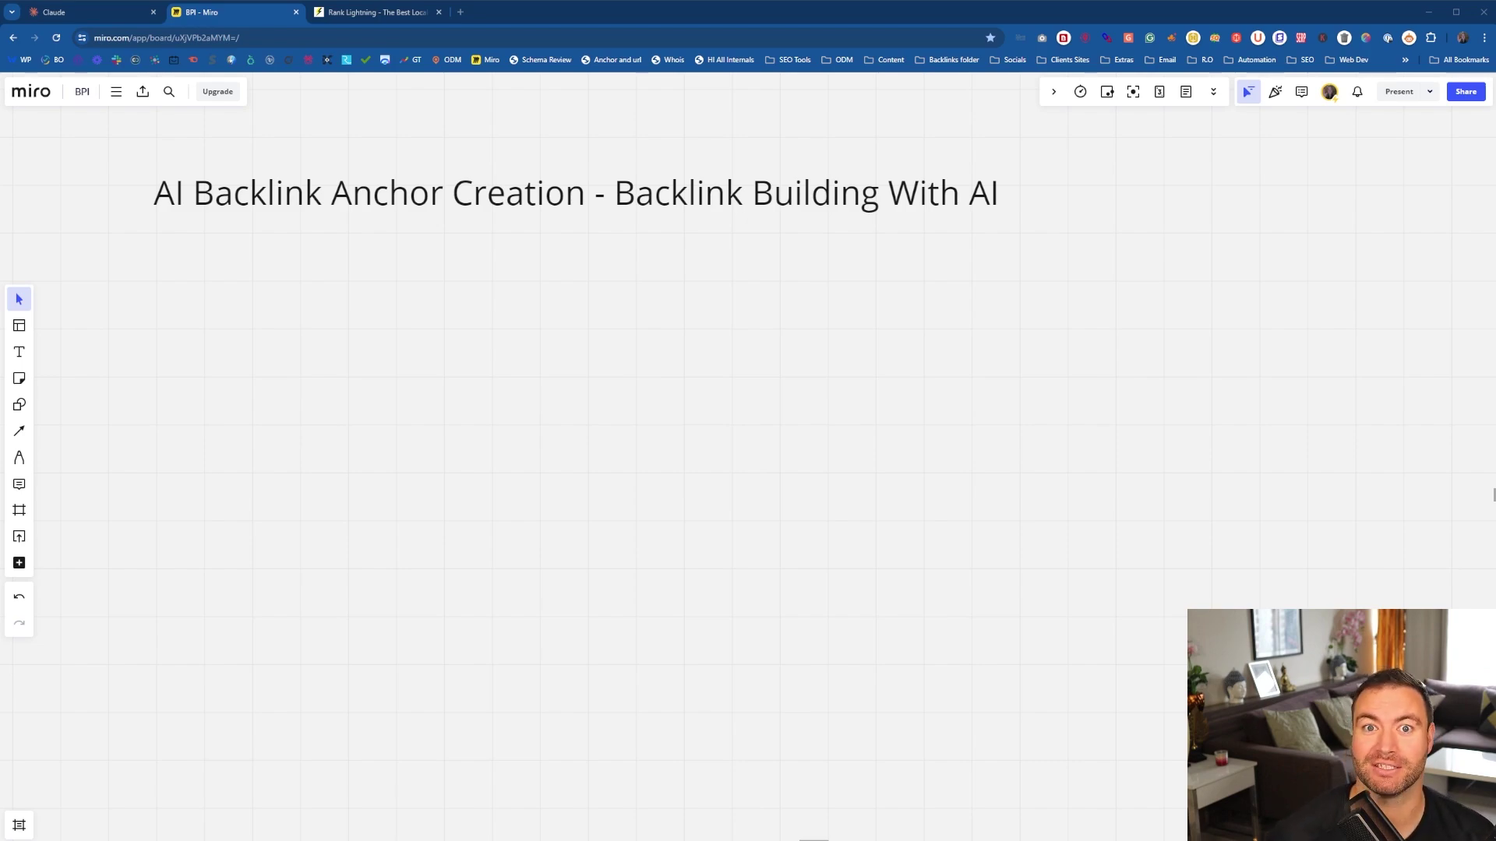
# - Switch from the AI Backlink Anchor Creation board to the Rank Lightning local SEO homepage
pyautogui.click(378, 12)
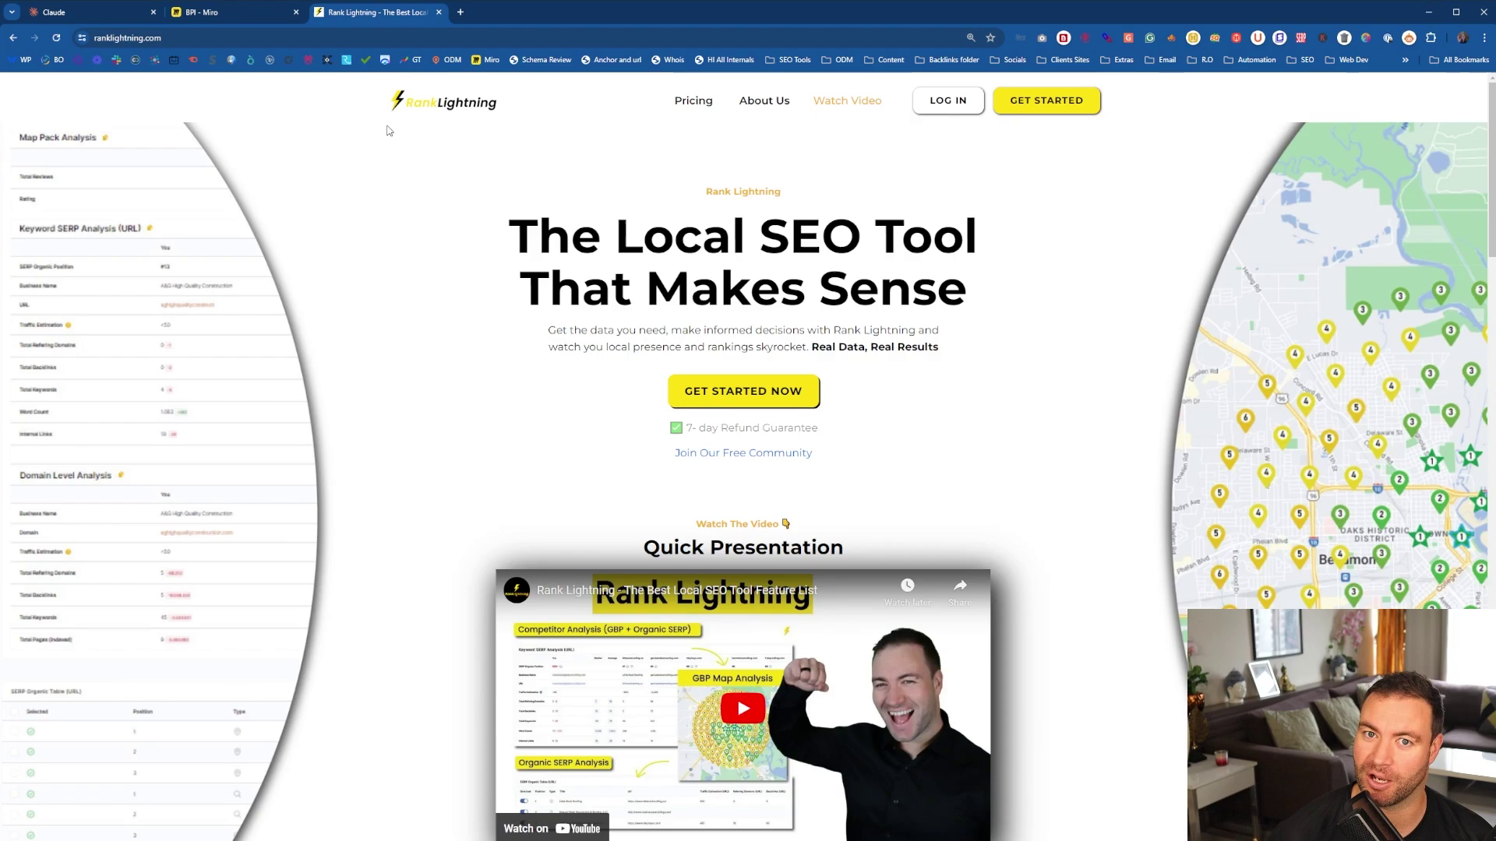
# - Return to the BPI - Miro tab showing the 15-anchor roofing Tampa prompt
pyautogui.hotkey('ctrl', 'shift', 'Tab')
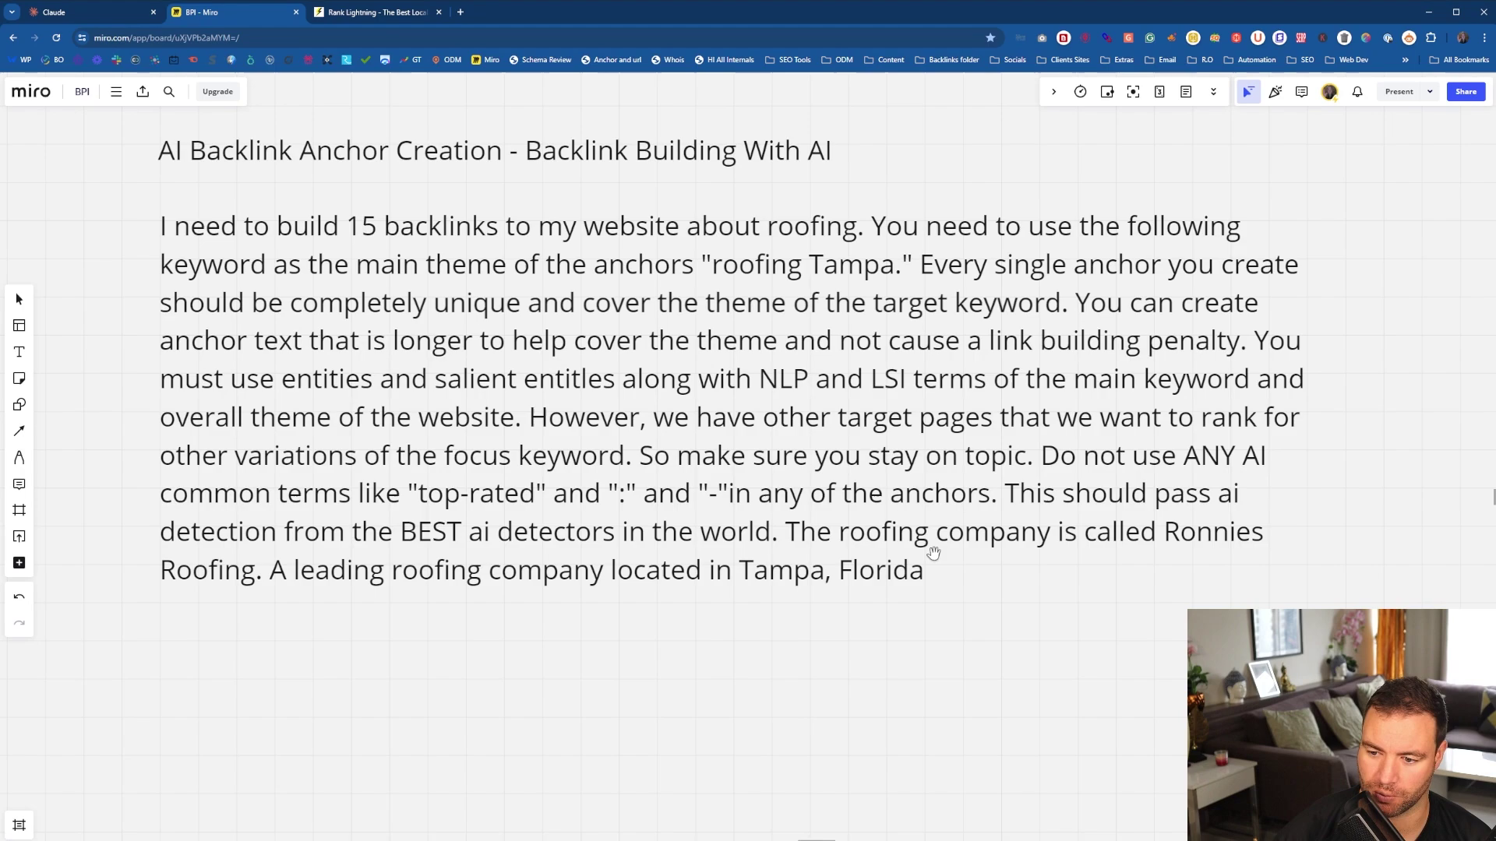
# - Copy the full 15-anchor roofing Tampa prompt from its Miro text box into a blank Claude chat
pyautogui.scroll(1, 920, 536)
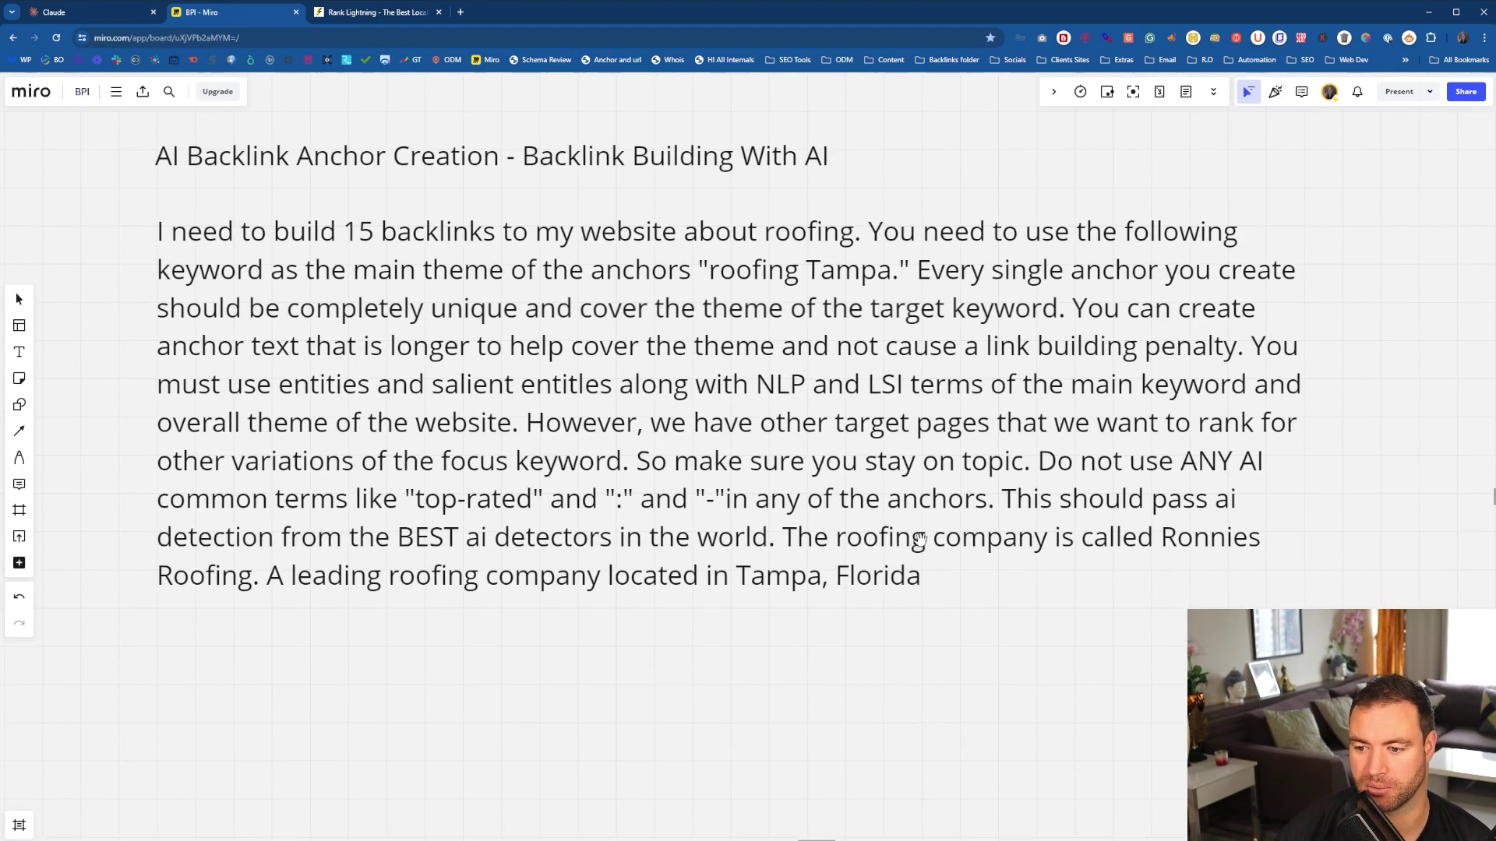
pyautogui.click(921, 557)
pyautogui.click(921, 558)
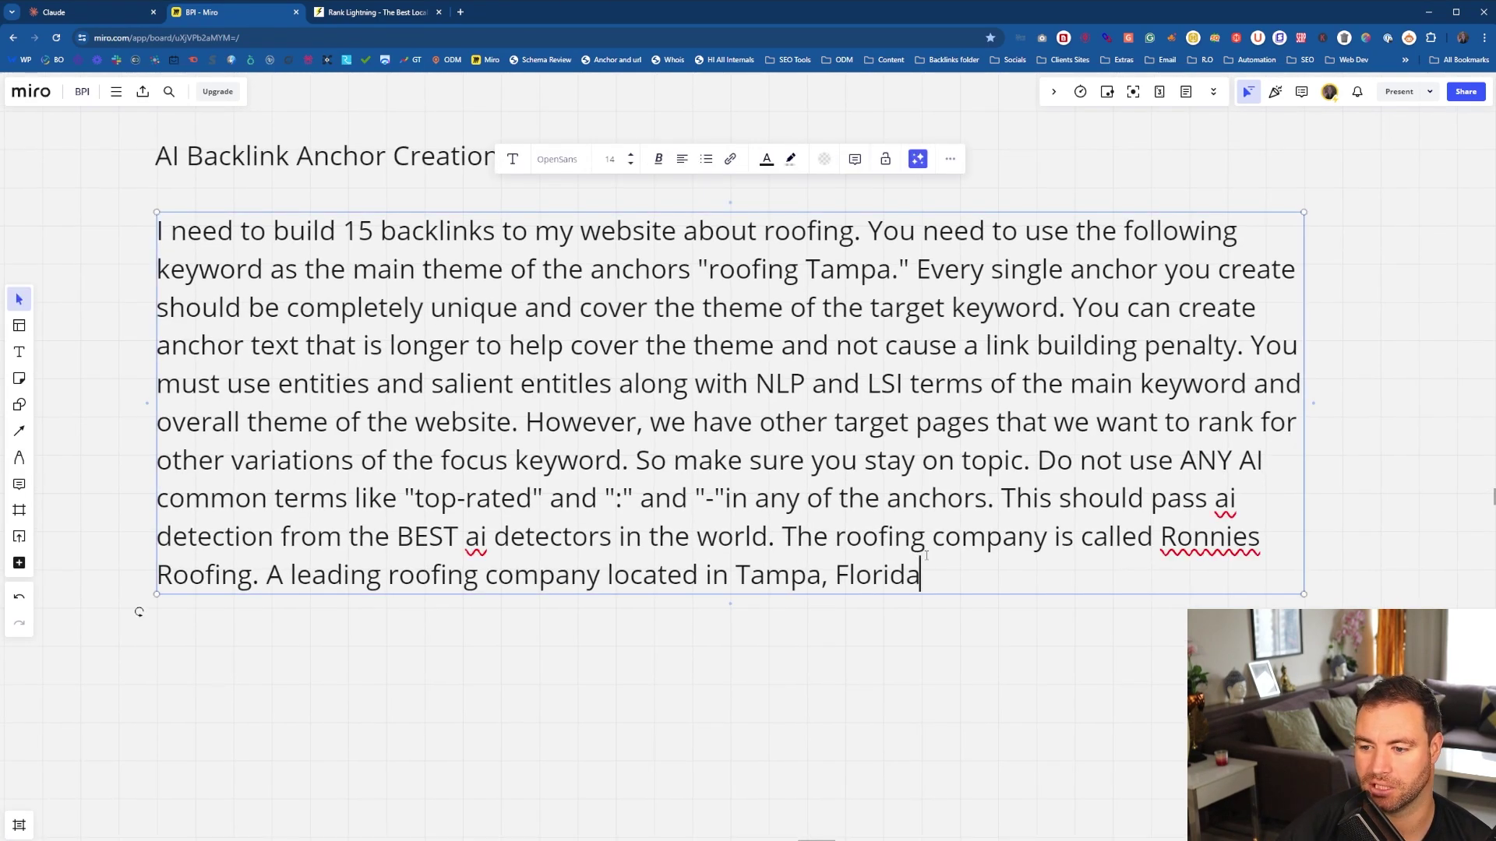
pyautogui.moveTo(924, 568); pyautogui.dragTo(83, 228)
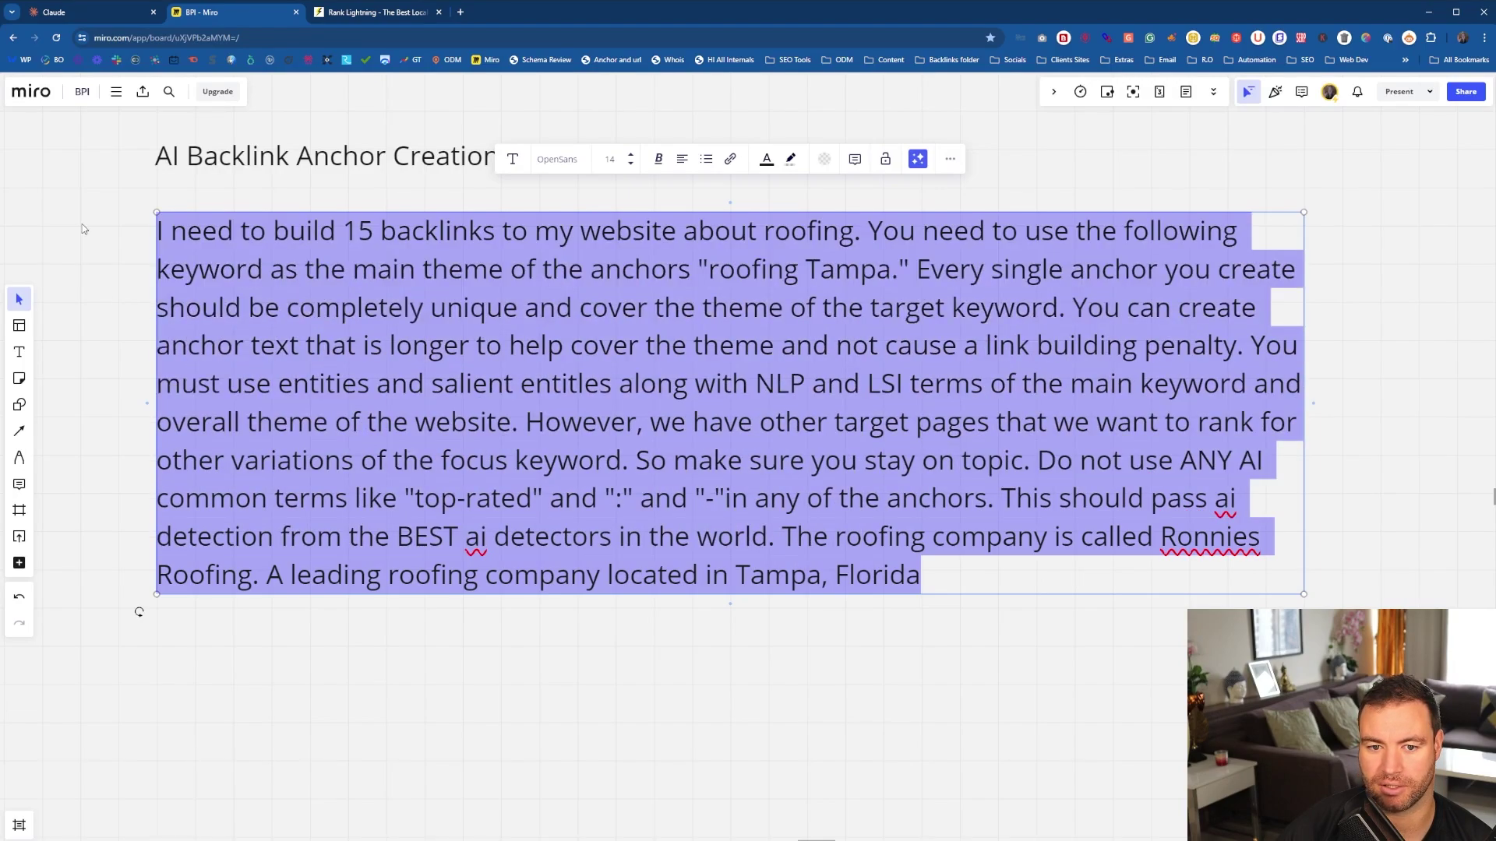
pyautogui.click(78, 13)
# - Paste and send the 15-anchor roofing Tampa prompt to Claude
pyautogui.click(670, 798)
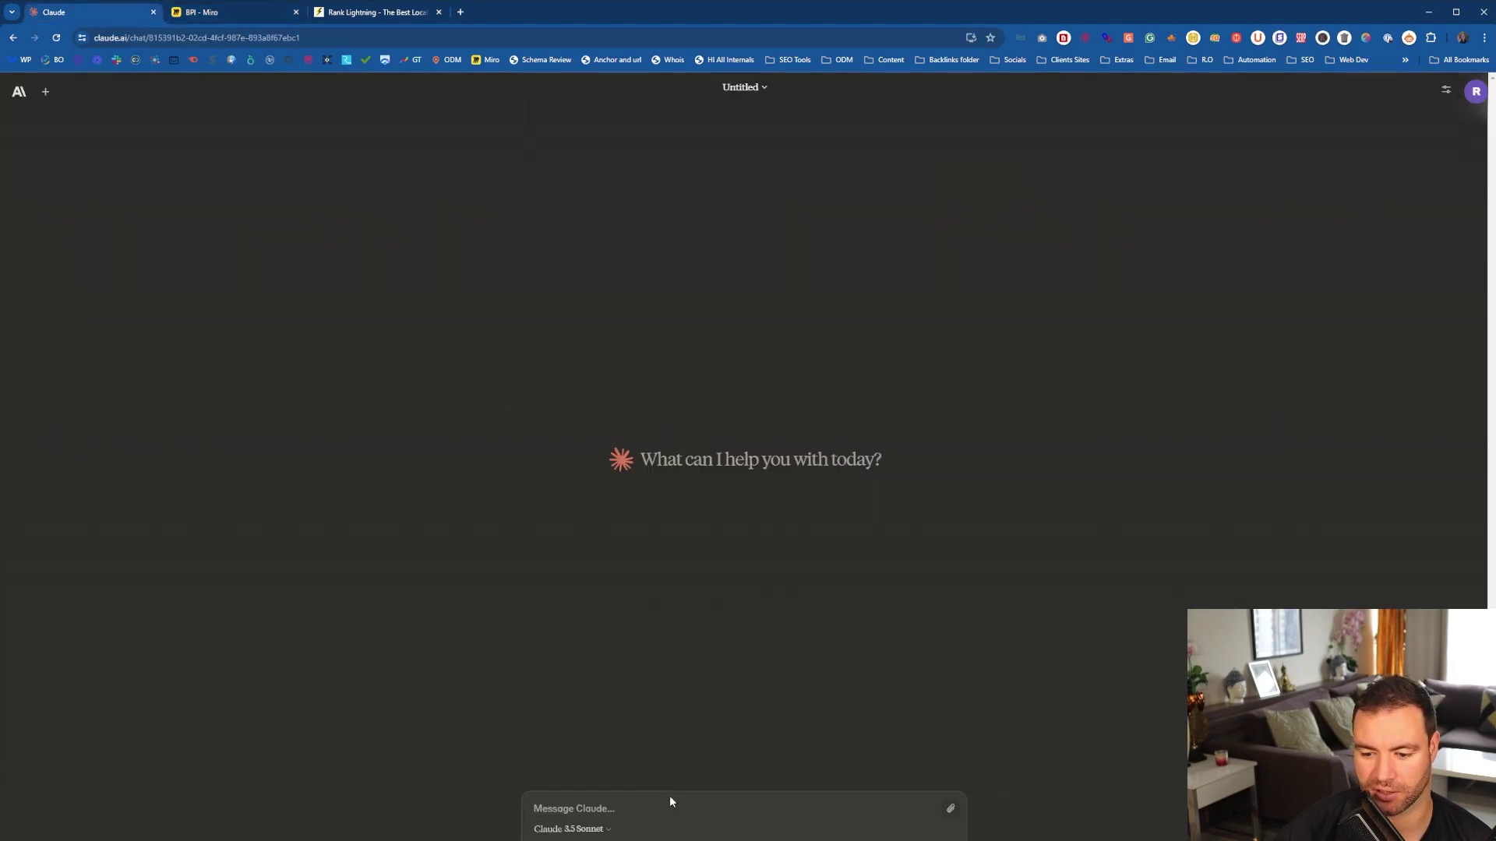
pyautogui.write('I need to build 15 backlinks to my website about roofing. You need to use the following keyword as the main theme of the anchors "roofing Tampa." Every single anchor you create should be completely unique and cover the theme of the target keyword. You can create anchor text that is longer to help cover the theme and not cause a link building penalty. You must use entities and salient entities along with NLP and LSI terms of the main keyword and overall theme of the website. However, we have other target pages that we want to rank for other variations of the focus keyword. So make sure you stay on topic. Do not use ANY AI common terms like "top-rated" and ":" and "-"in any of the anchors. This should pass ai detection from the BEST ai detectors in the world. The roofing company is called Ronnies Roofing. A leading roofing company located in Tampa, Florida')
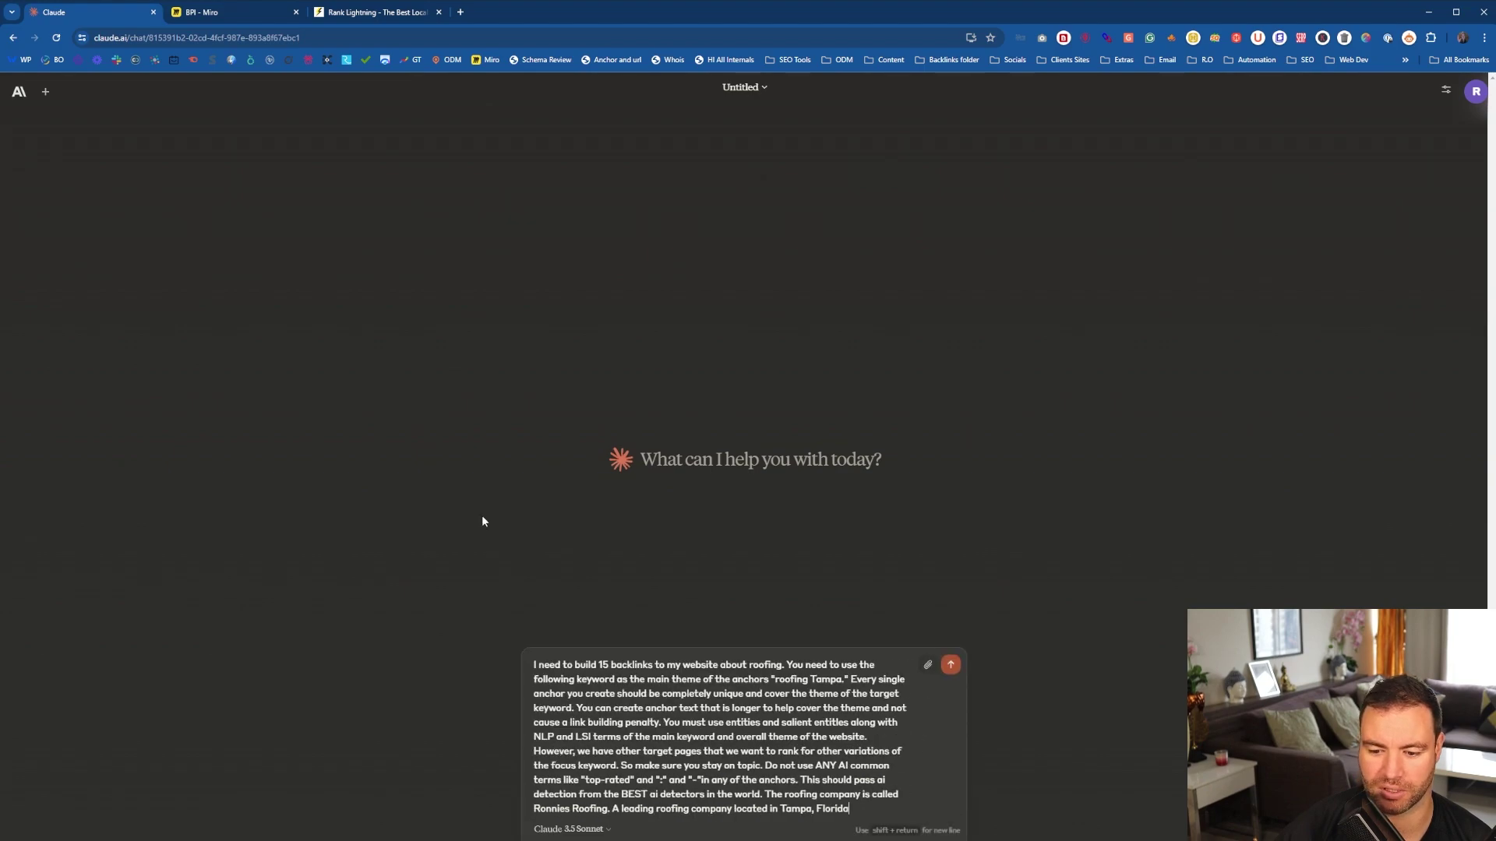
pyautogui.press('Return')
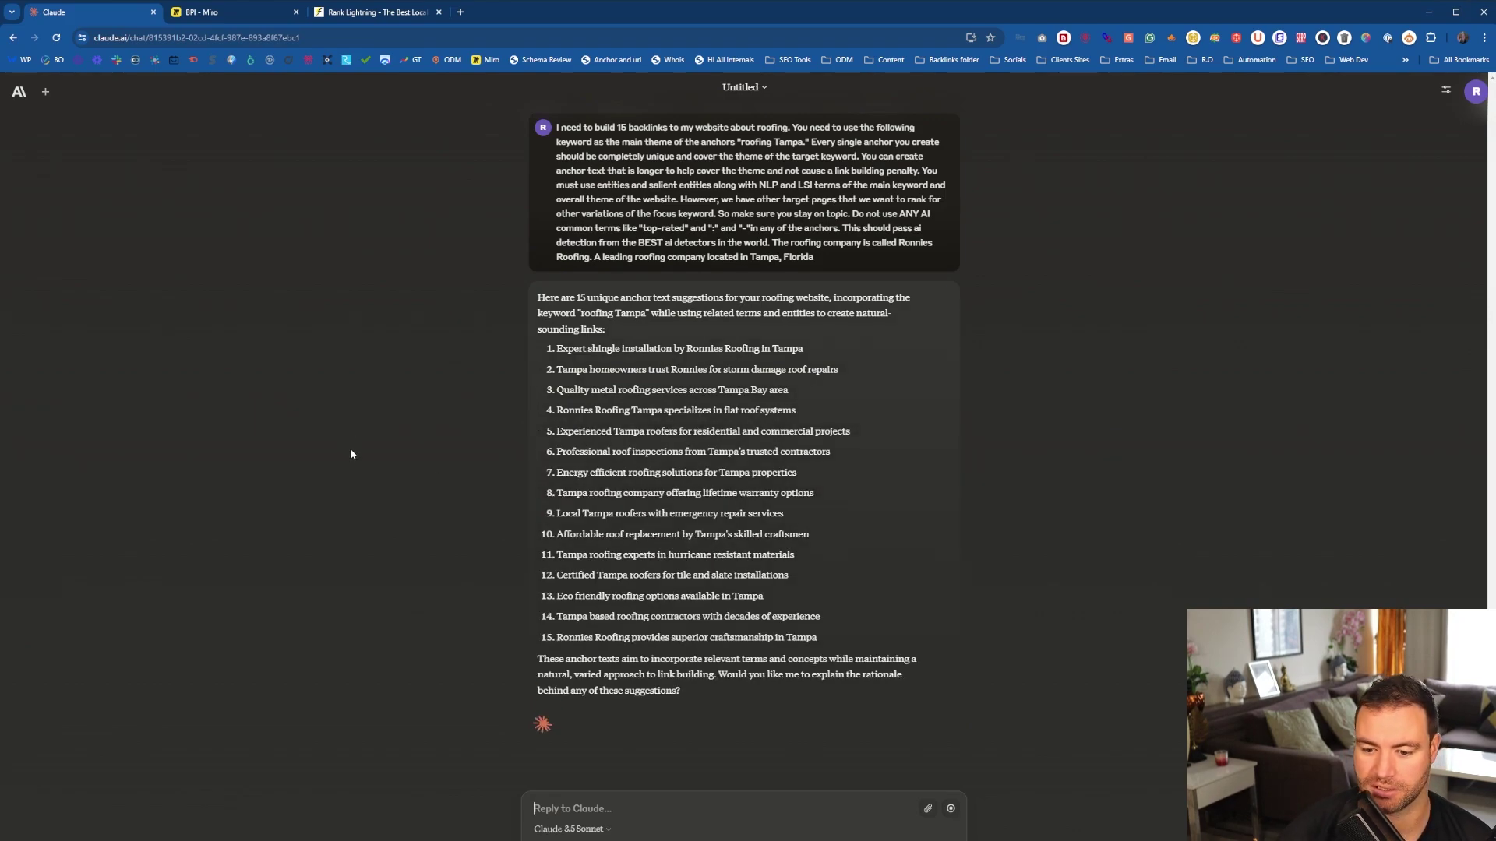
# - Zoom in and review the 15 returned anchors, highlighting anchors 4 through 8
pyautogui.hotkey('ctrl', '+')
pyautogui.hotkey('ctrl', '+')
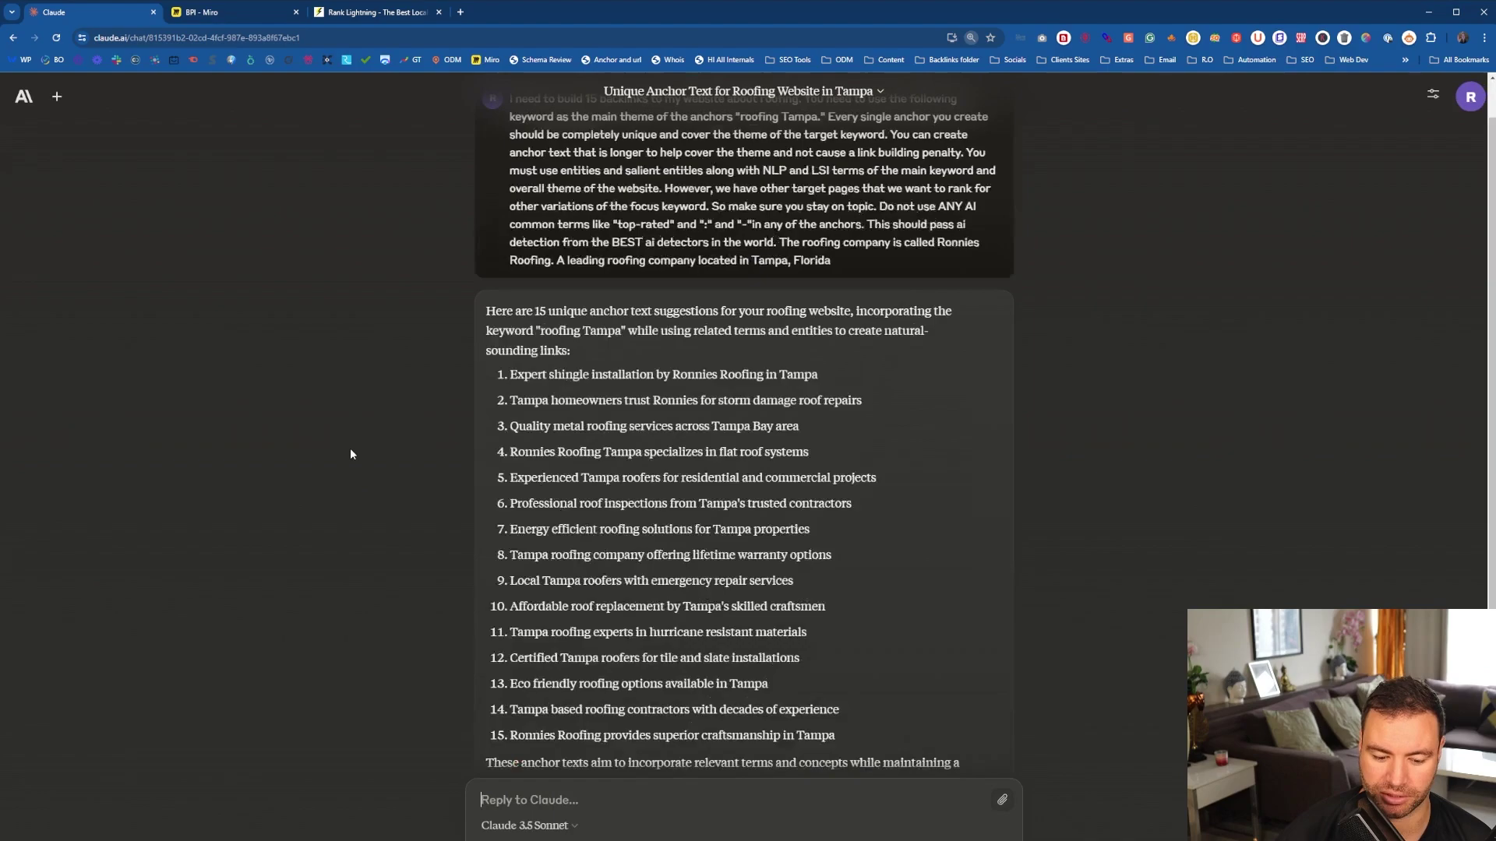
pyautogui.scroll(-2, 466, 363)
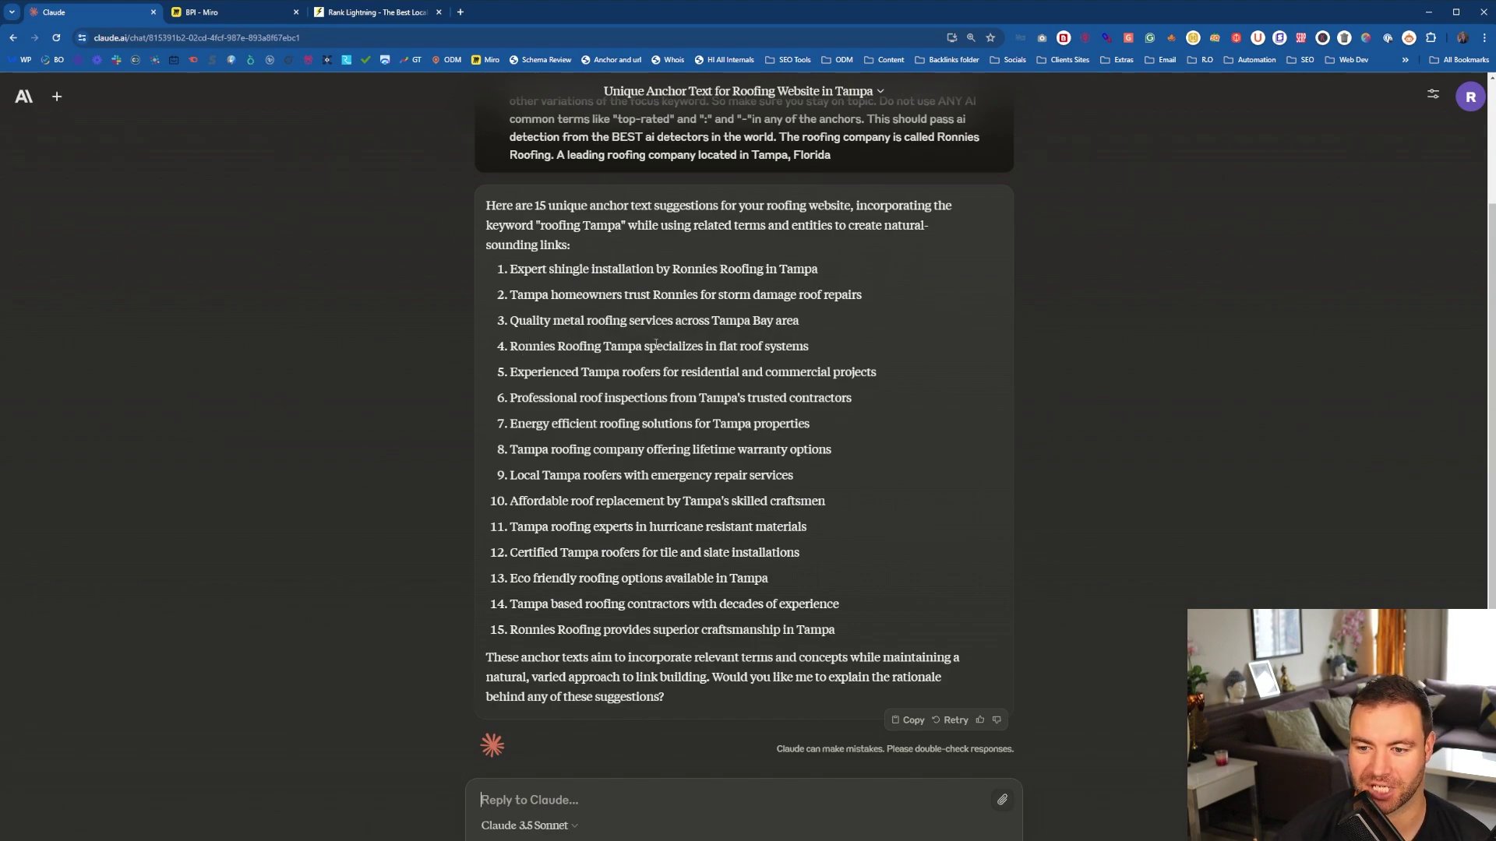
pyautogui.moveTo(682, 348); pyautogui.dragTo(795, 355)
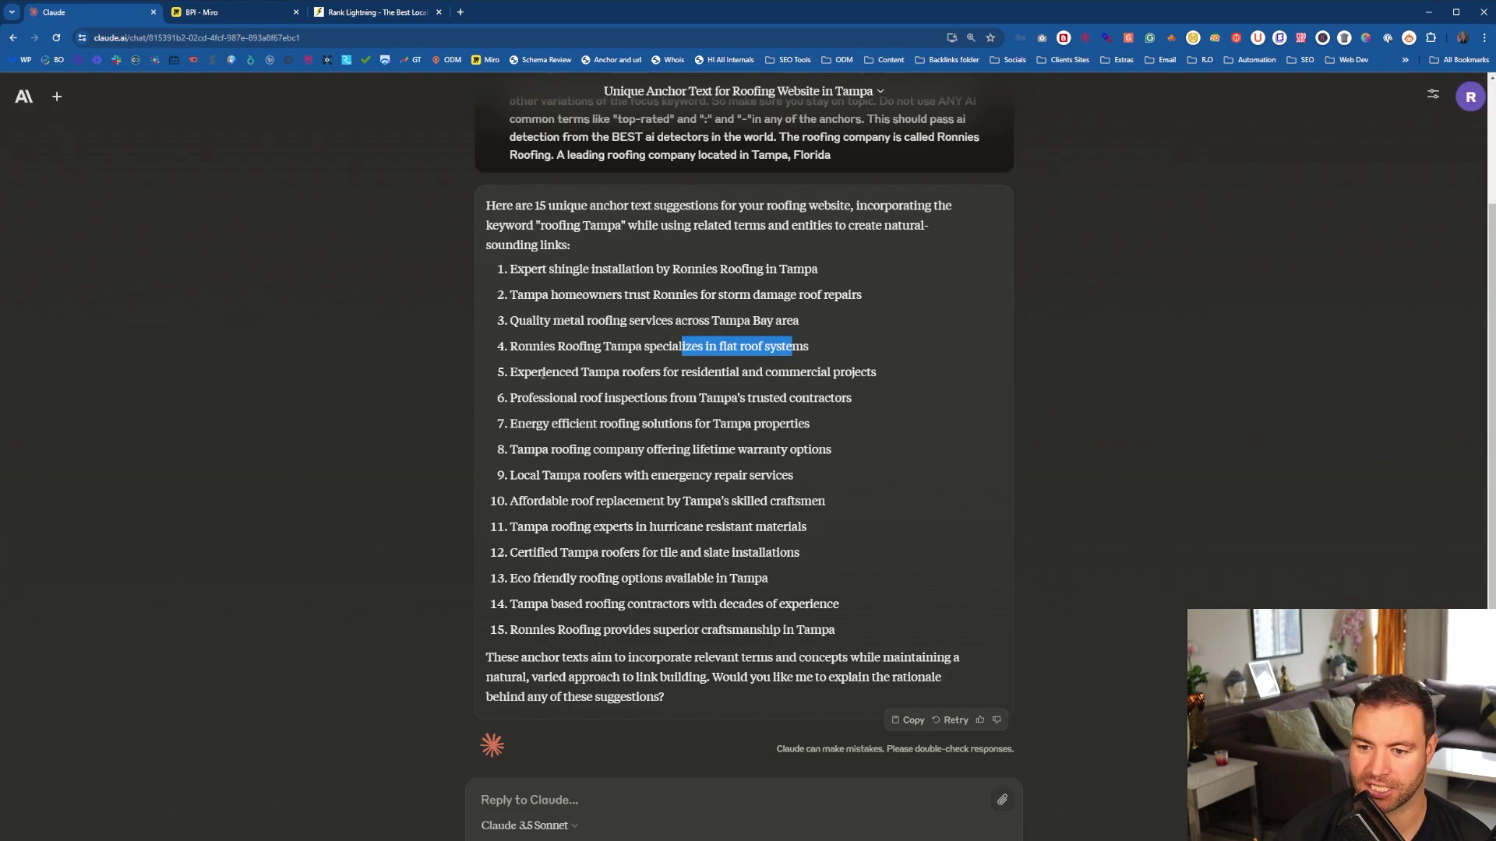
pyautogui.moveTo(543, 373); pyautogui.dragTo(811, 374)
pyautogui.moveTo(550, 399); pyautogui.dragTo(827, 448)
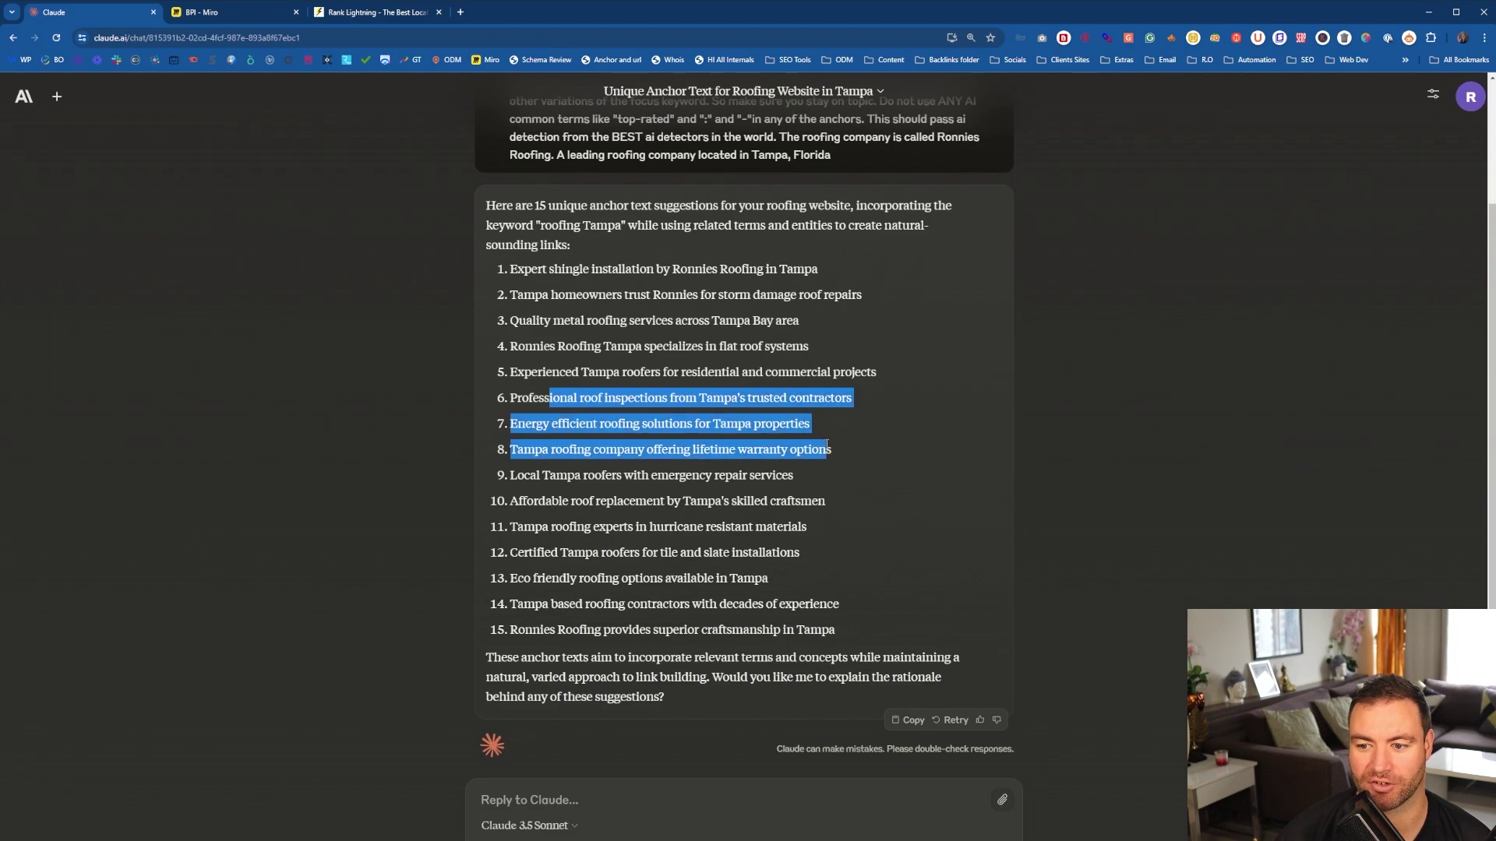
pyautogui.click(381, 19)
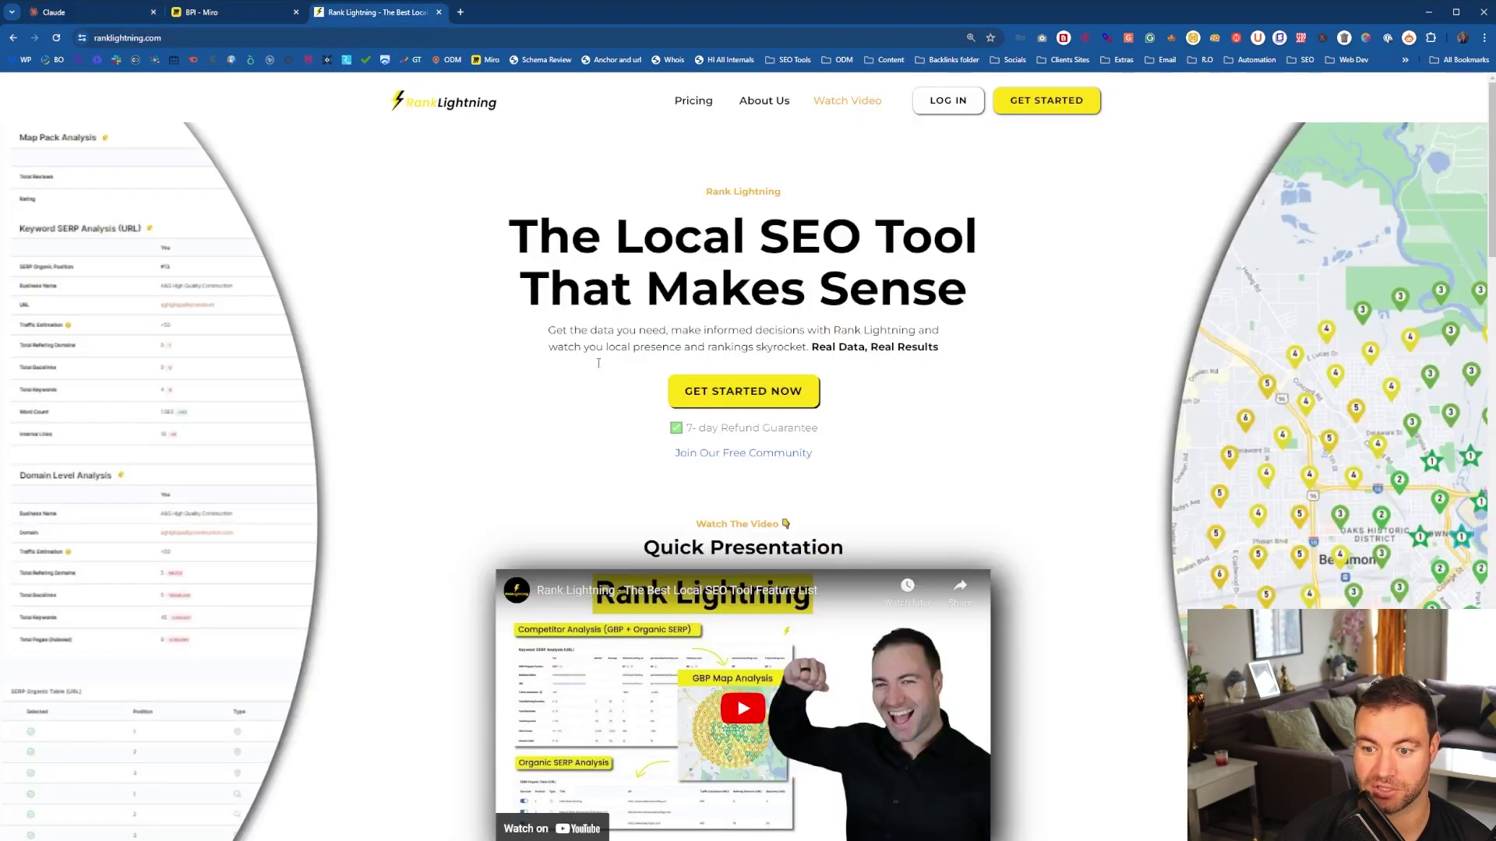
# - Change the Miro prompt from 15 to 55 backlinks and copy the whole updated prompt
pyautogui.click(234, 12)
pyautogui.click(505, 260)
pyautogui.moveTo(372, 231); pyautogui.dragTo(347, 231)
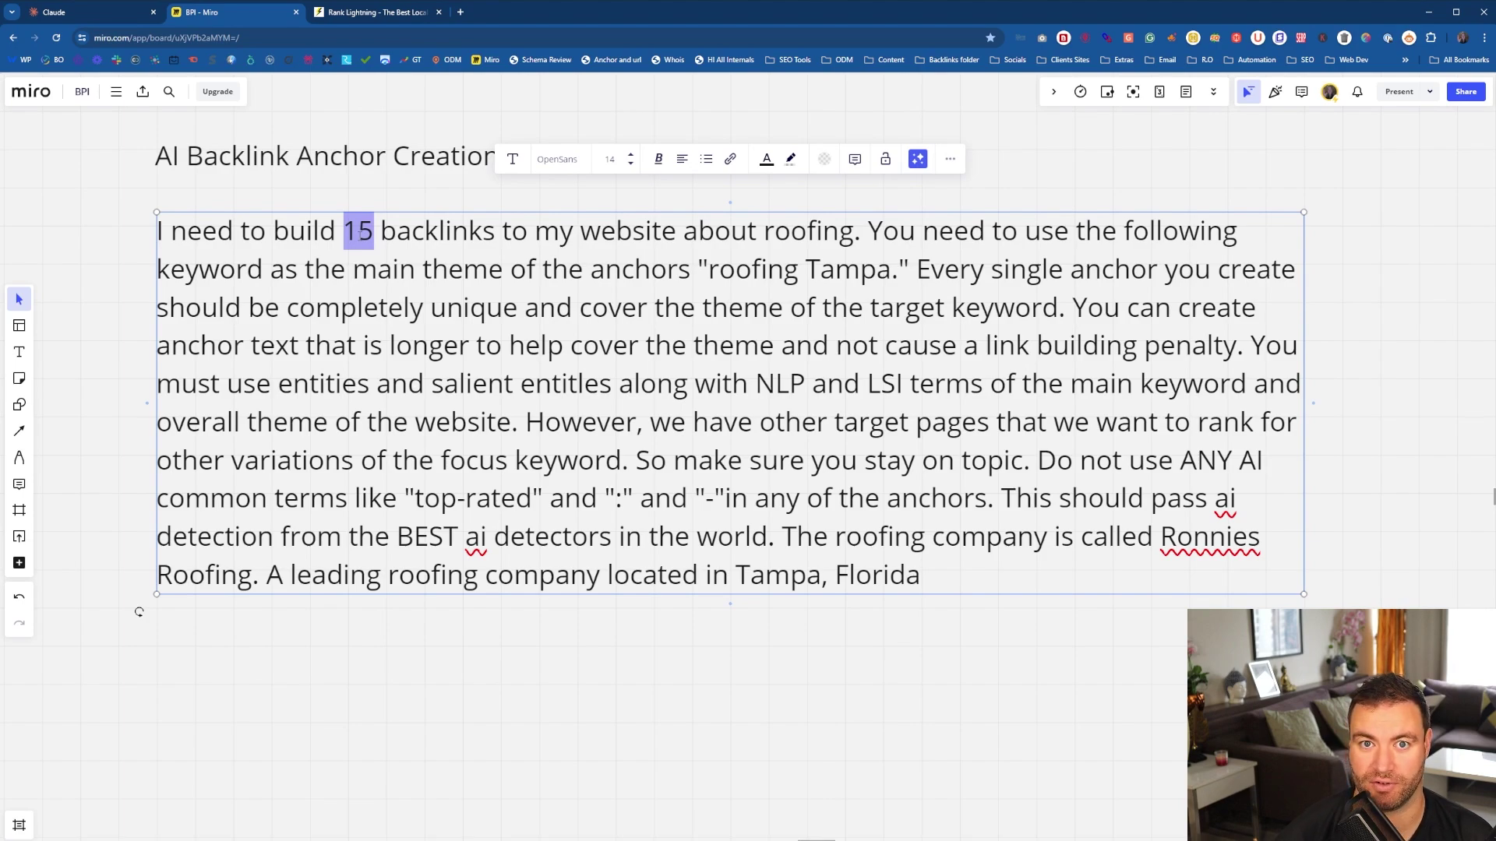
pyautogui.write('55')
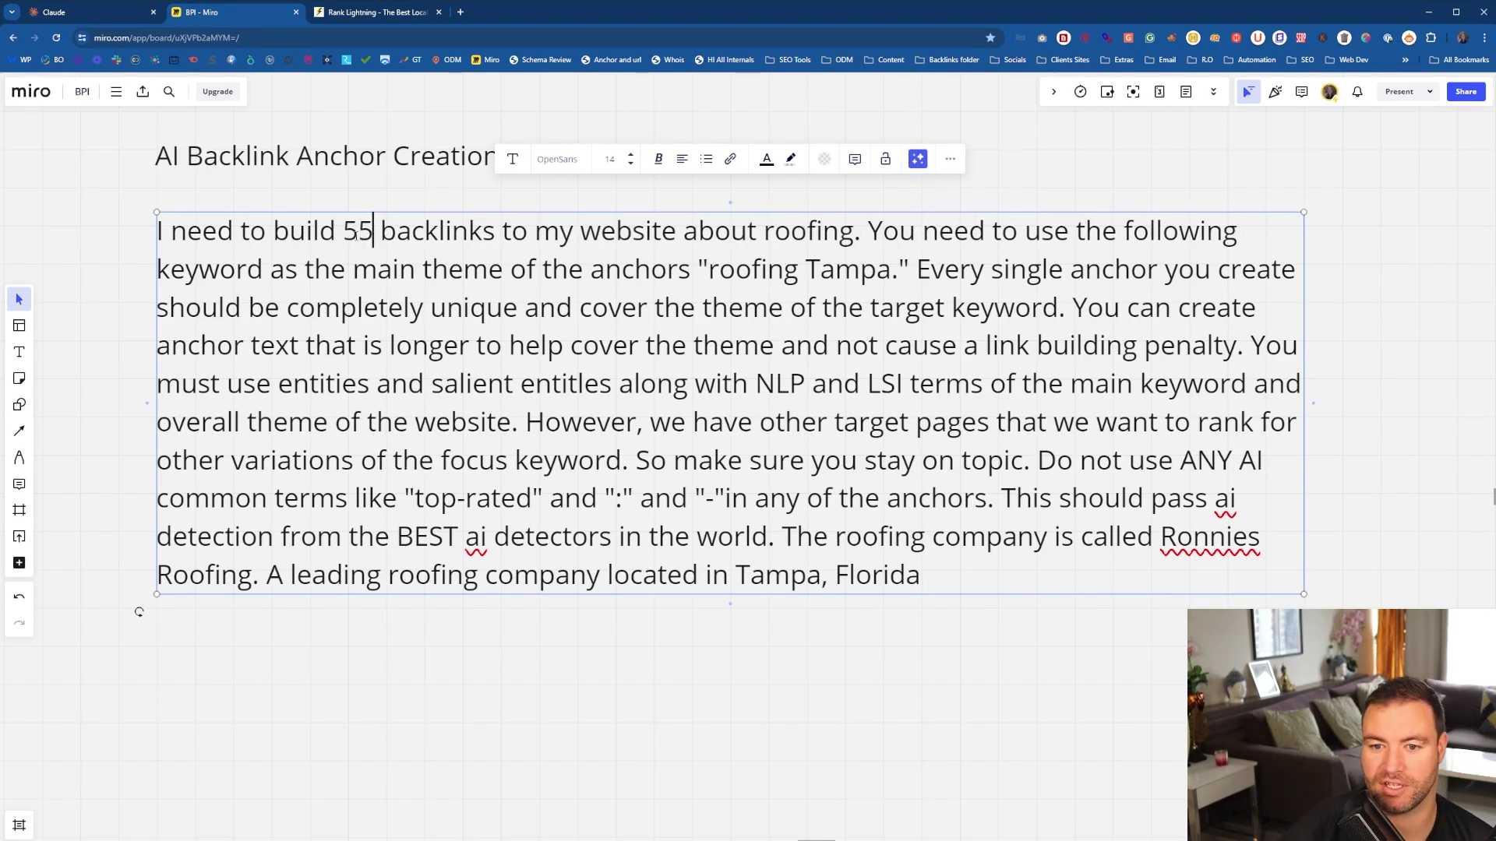
pyautogui.moveTo(923, 577); pyautogui.dragTo(140, 252)
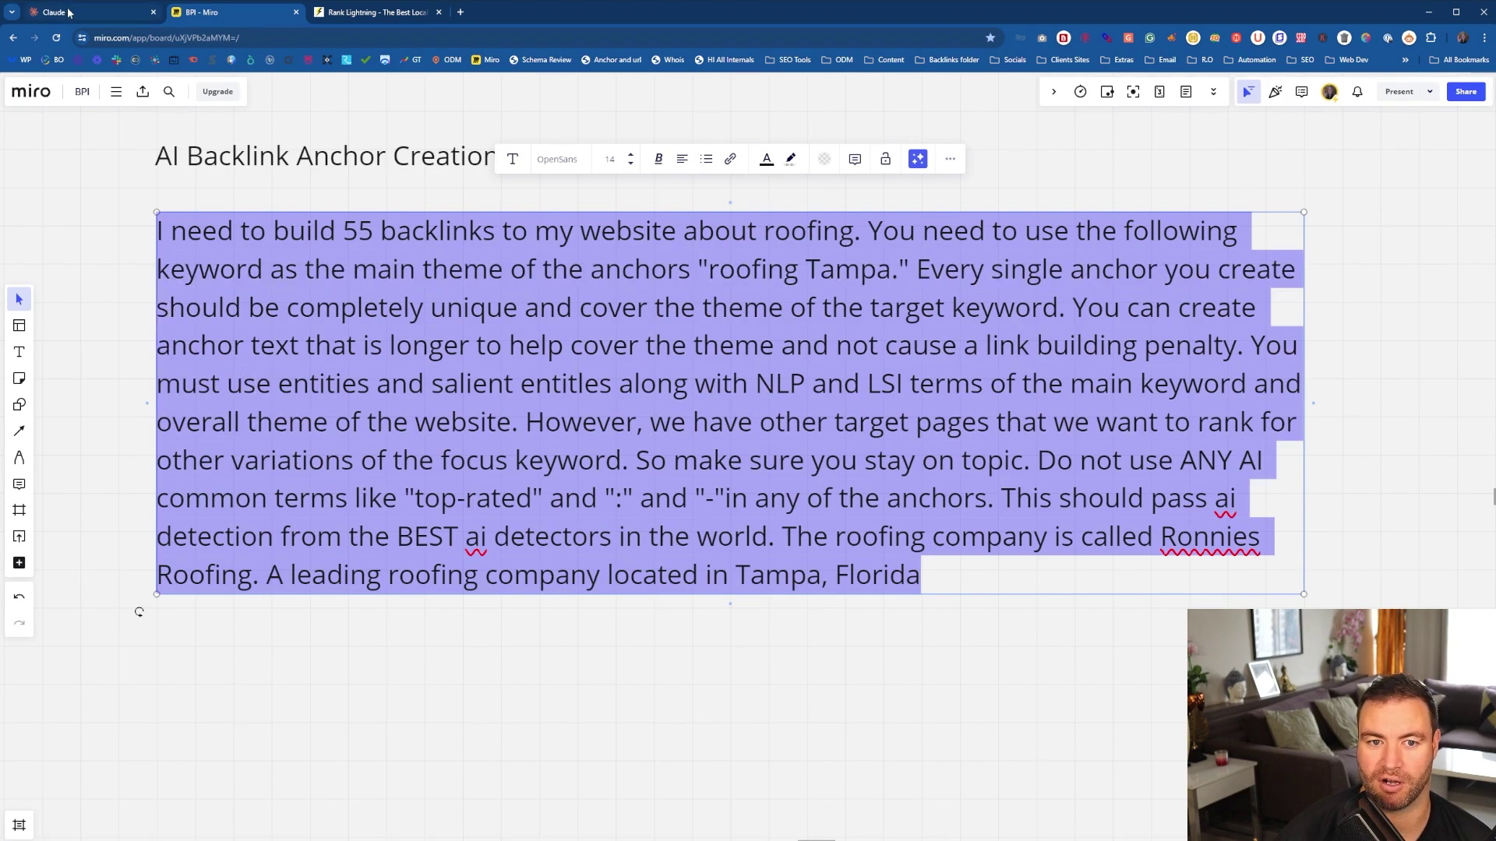
pyautogui.click(95, 7)
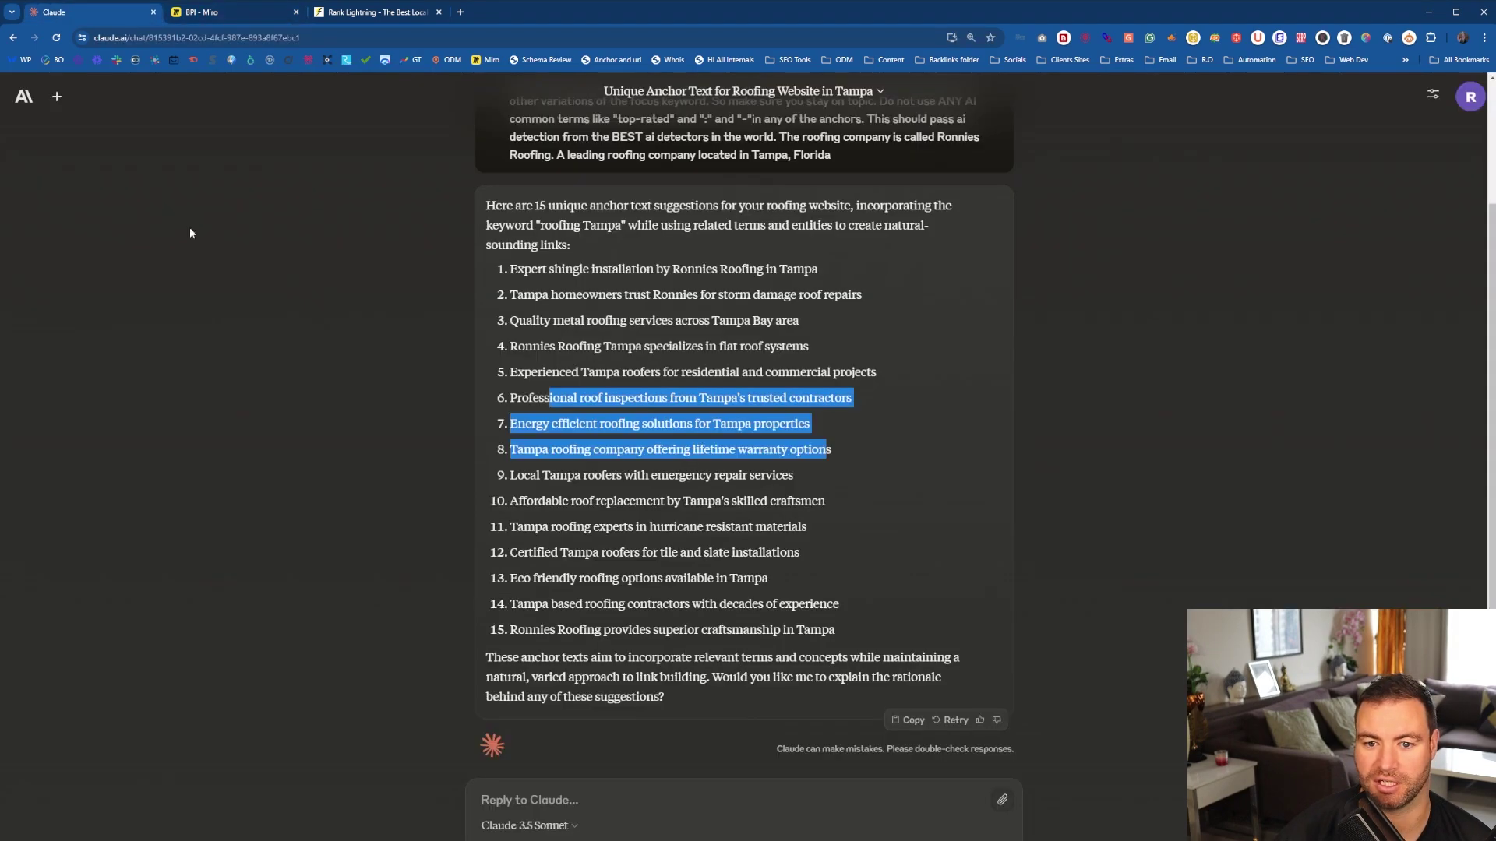
# - Paste the 55-backlink roofing Tampa prompt into a new Claude chat and send it
pyautogui.click(56, 96)
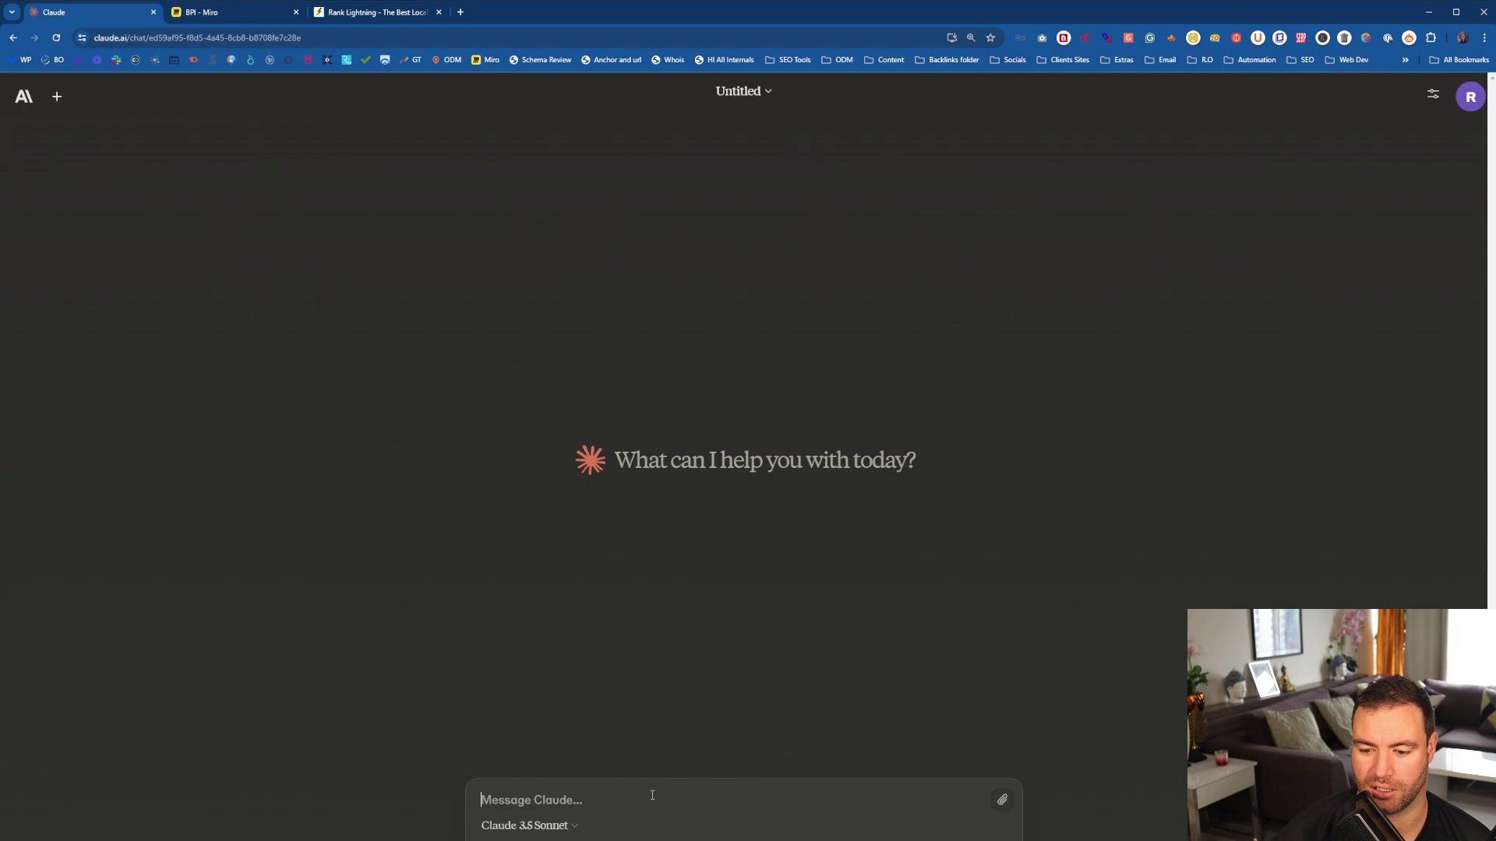
pyautogui.write('I need to build 55 backlinks to my website about roofing. You need to use the following keyword as the main theme of the anchors "roofing Tampa." Every single anchor you create should be completely unique and cover the theme of the target keyword. You can create anchor text that is longer to help cover the theme and not cause a link building penalty. You must use entities and salient entities along with NLP and LSI terms of the main keyword and overall theme of the website. However, we have other target pages that we want to rank for other variations of the focus keyword. So make sure you stay on topic. Do not use ANY AI common terms like "top-rated" and ":" and "-"in any of the anchors. This should pass ai detection from the BEST ai detectors in the world. The roofing company is called Ronnies Roofing. A leading roofing company located in Tampa, Florida')
pyautogui.press('Return')
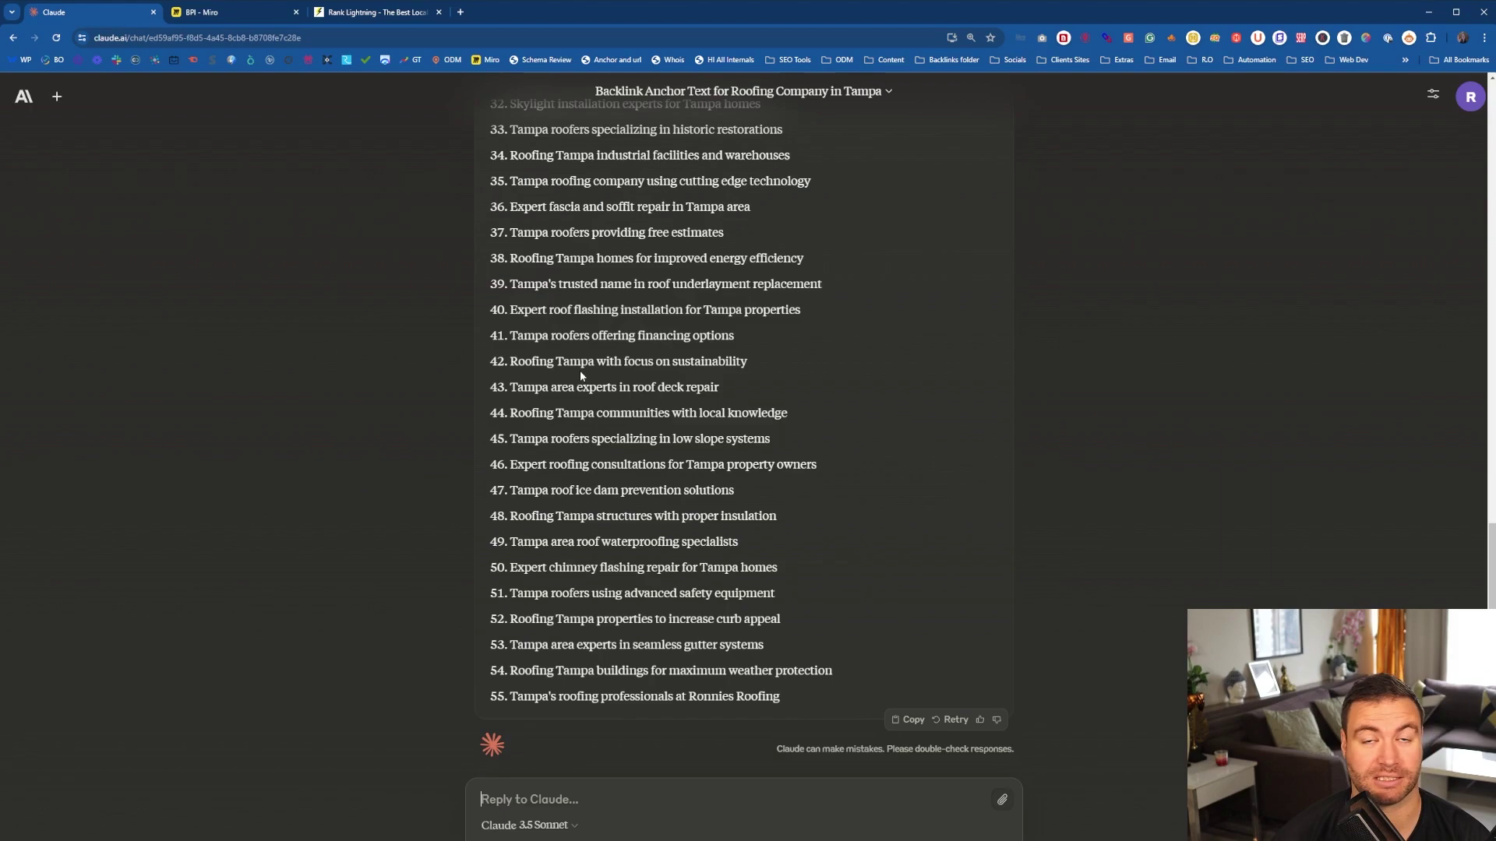
pyautogui.scroll(8, 682, 419)
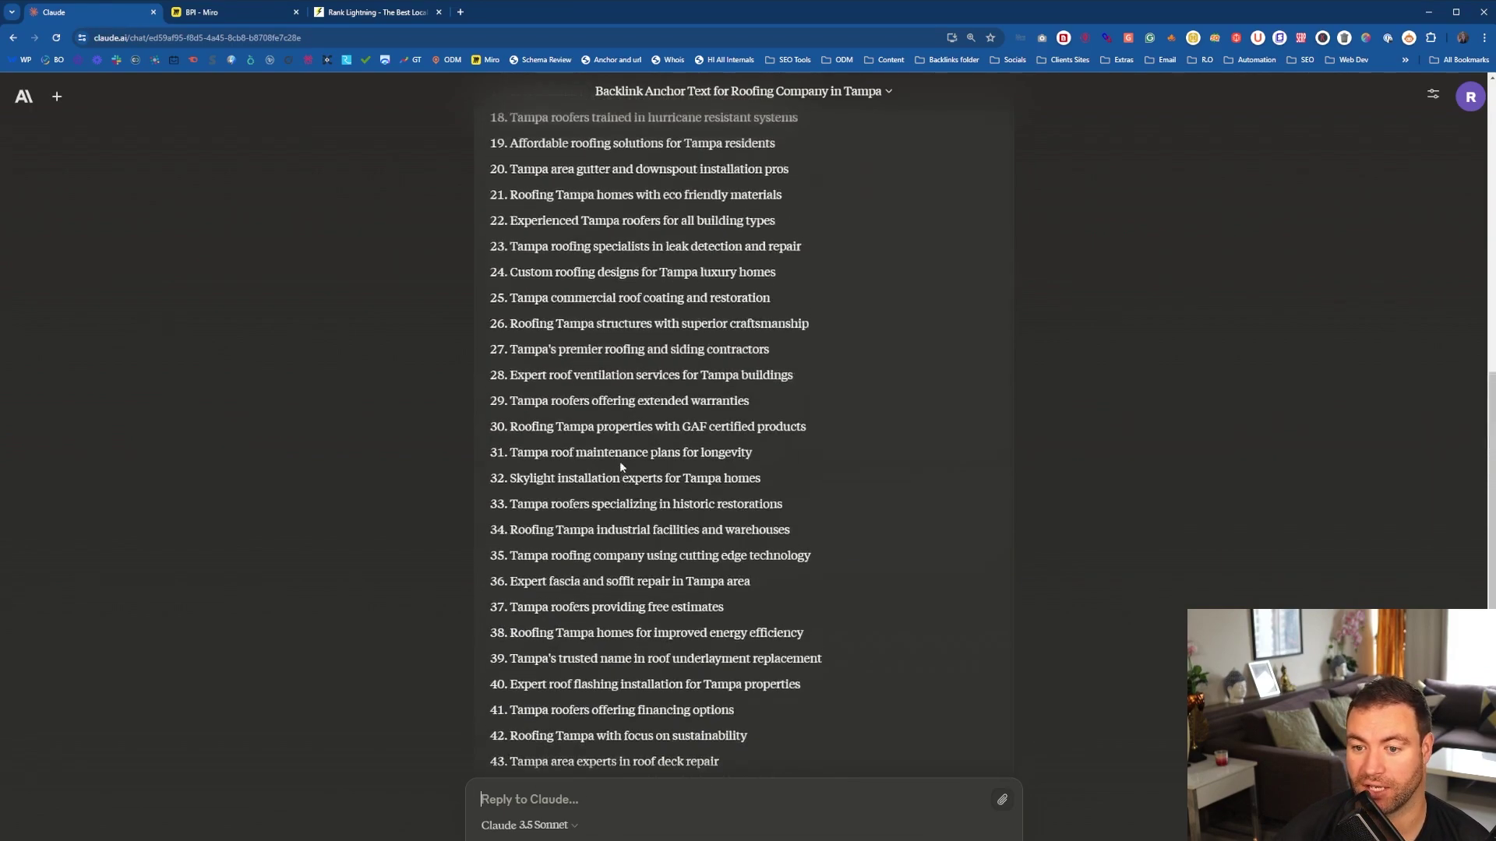
pyautogui.scroll(4, 621, 461)
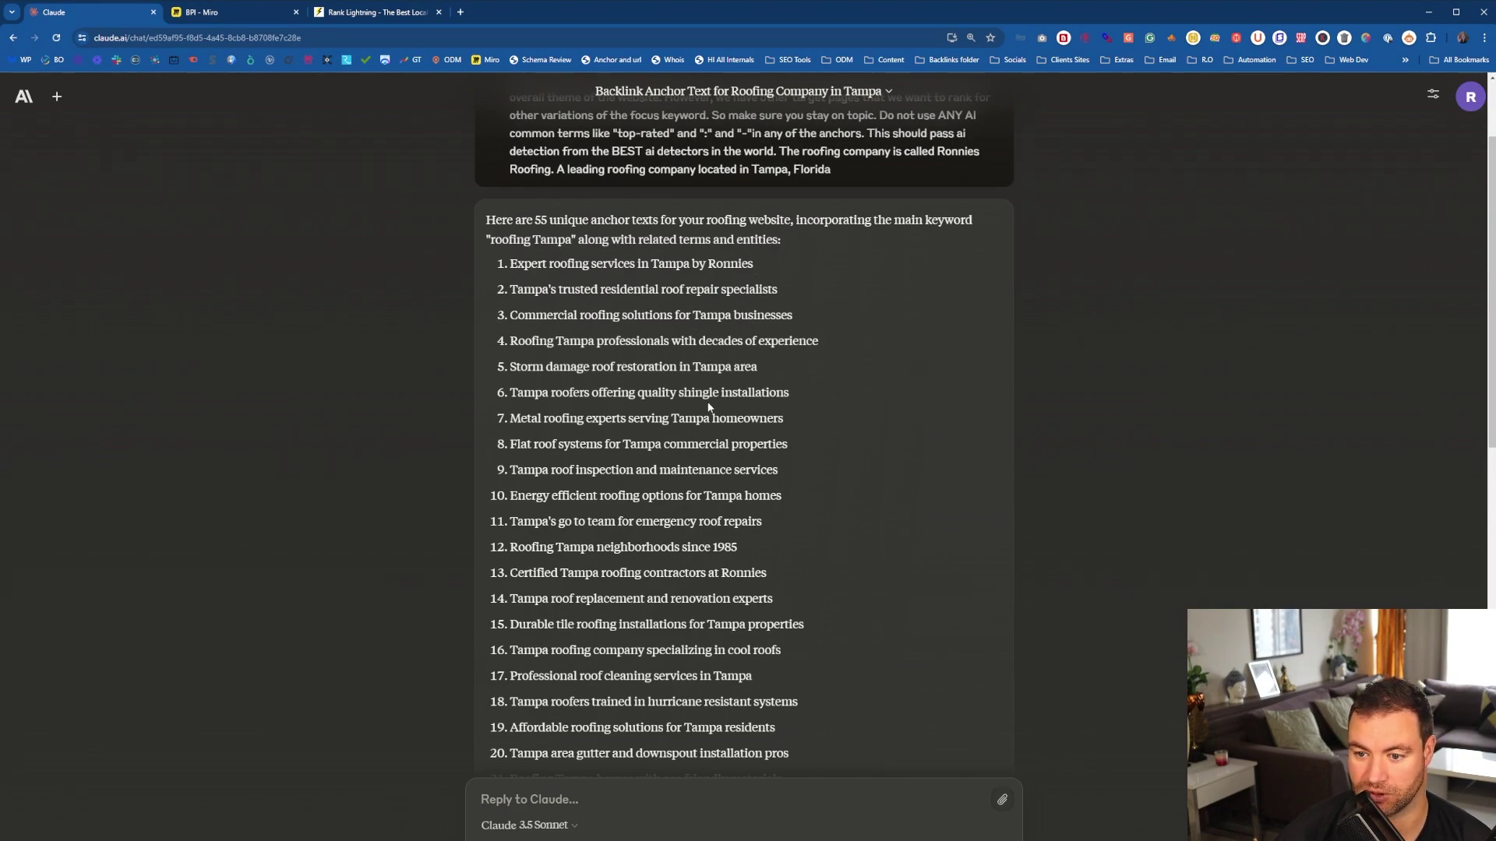
pyautogui.scroll(-2, 713, 409)
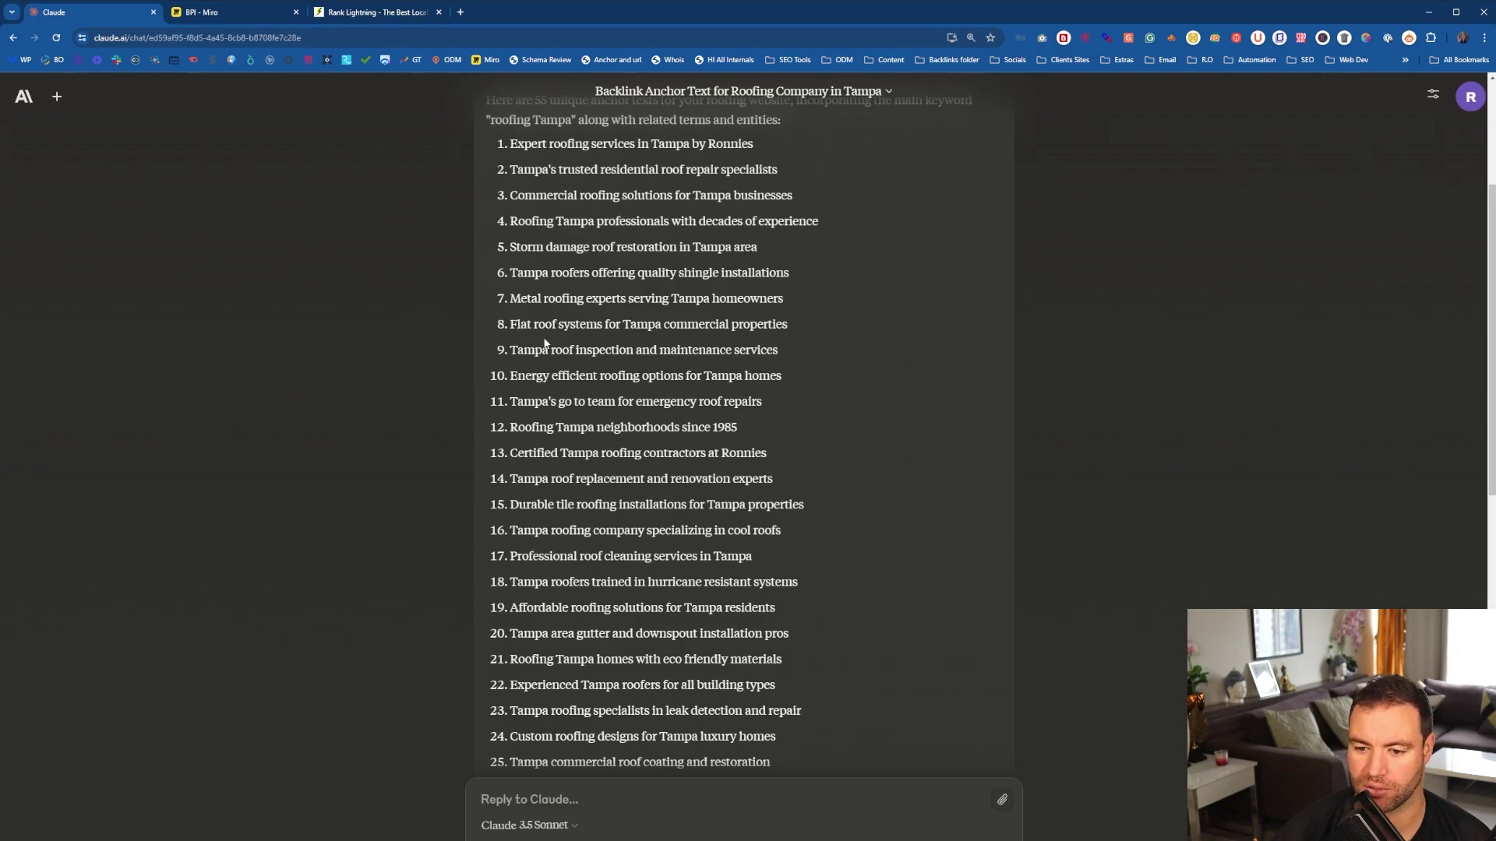
pyautogui.scroll(-2, 577, 349)
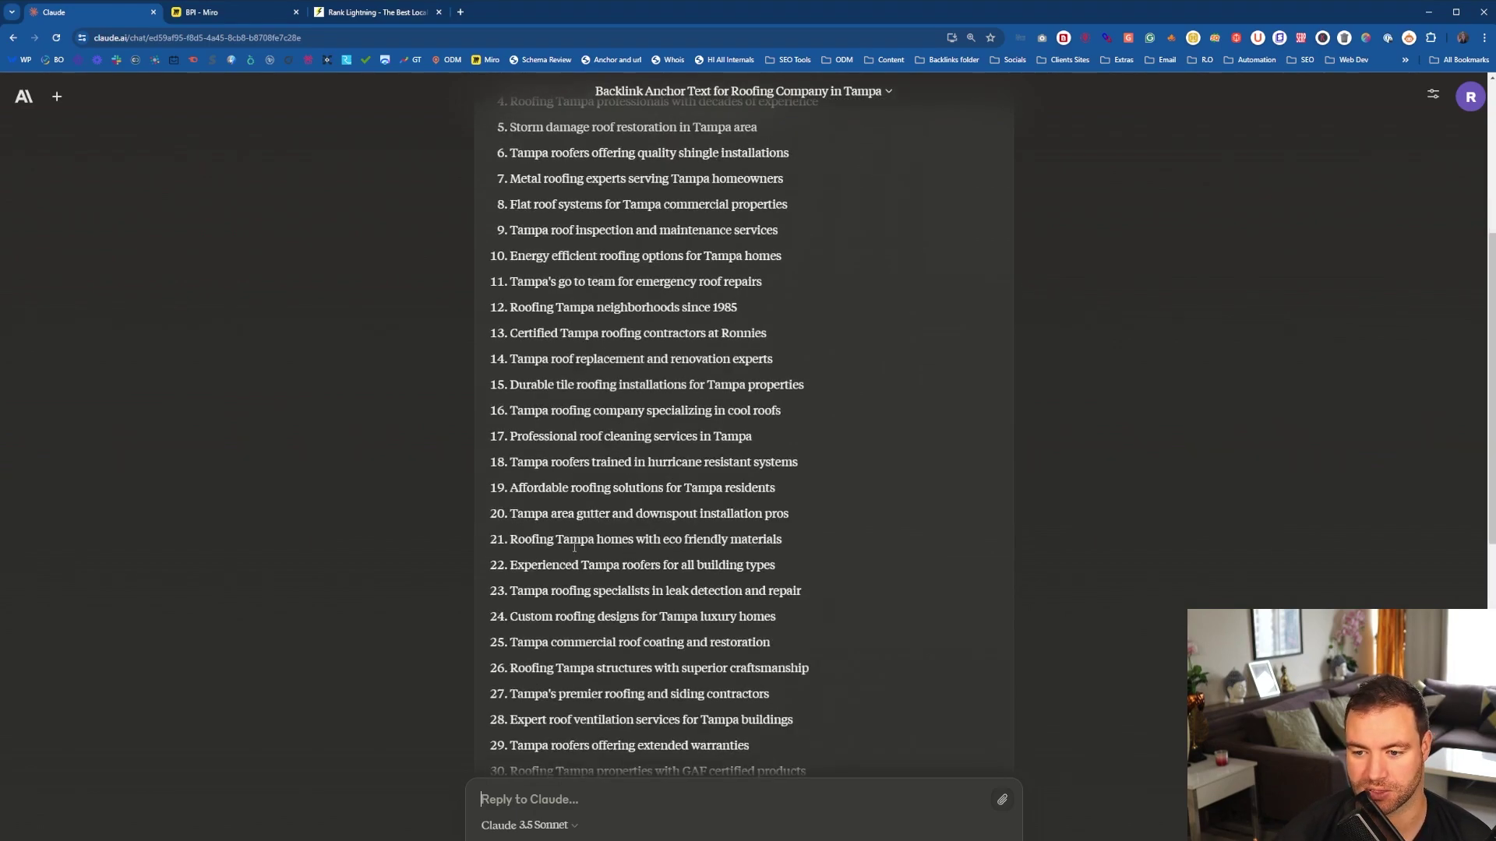
pyautogui.scroll(-2, 604, 485)
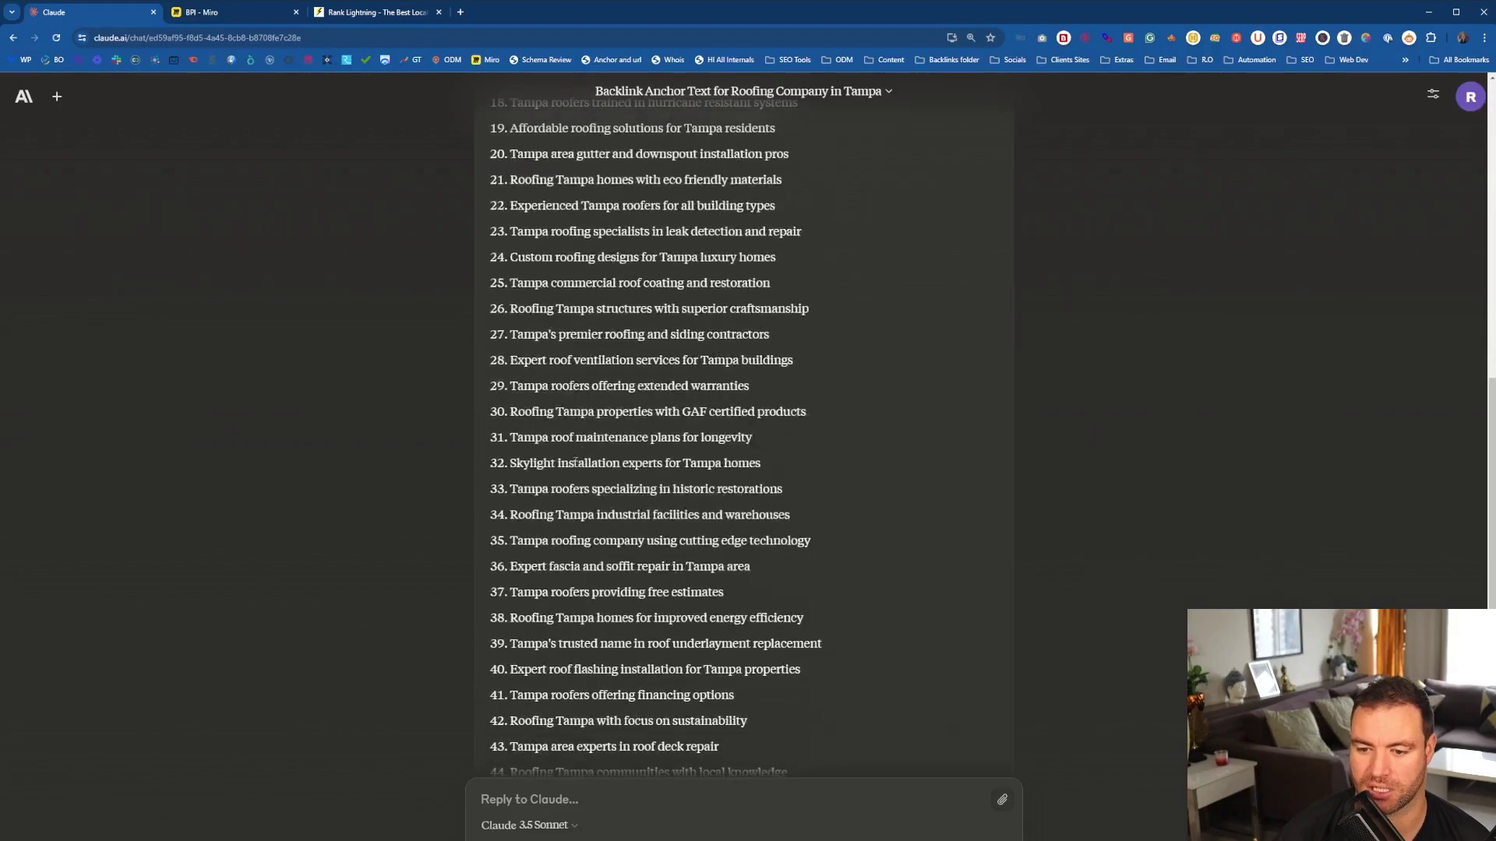
# - Highlight anchor 32, 'Skylight installation experts for Tampa homes', as off-topic
pyautogui.moveTo(547, 466); pyautogui.dragTo(509, 463)
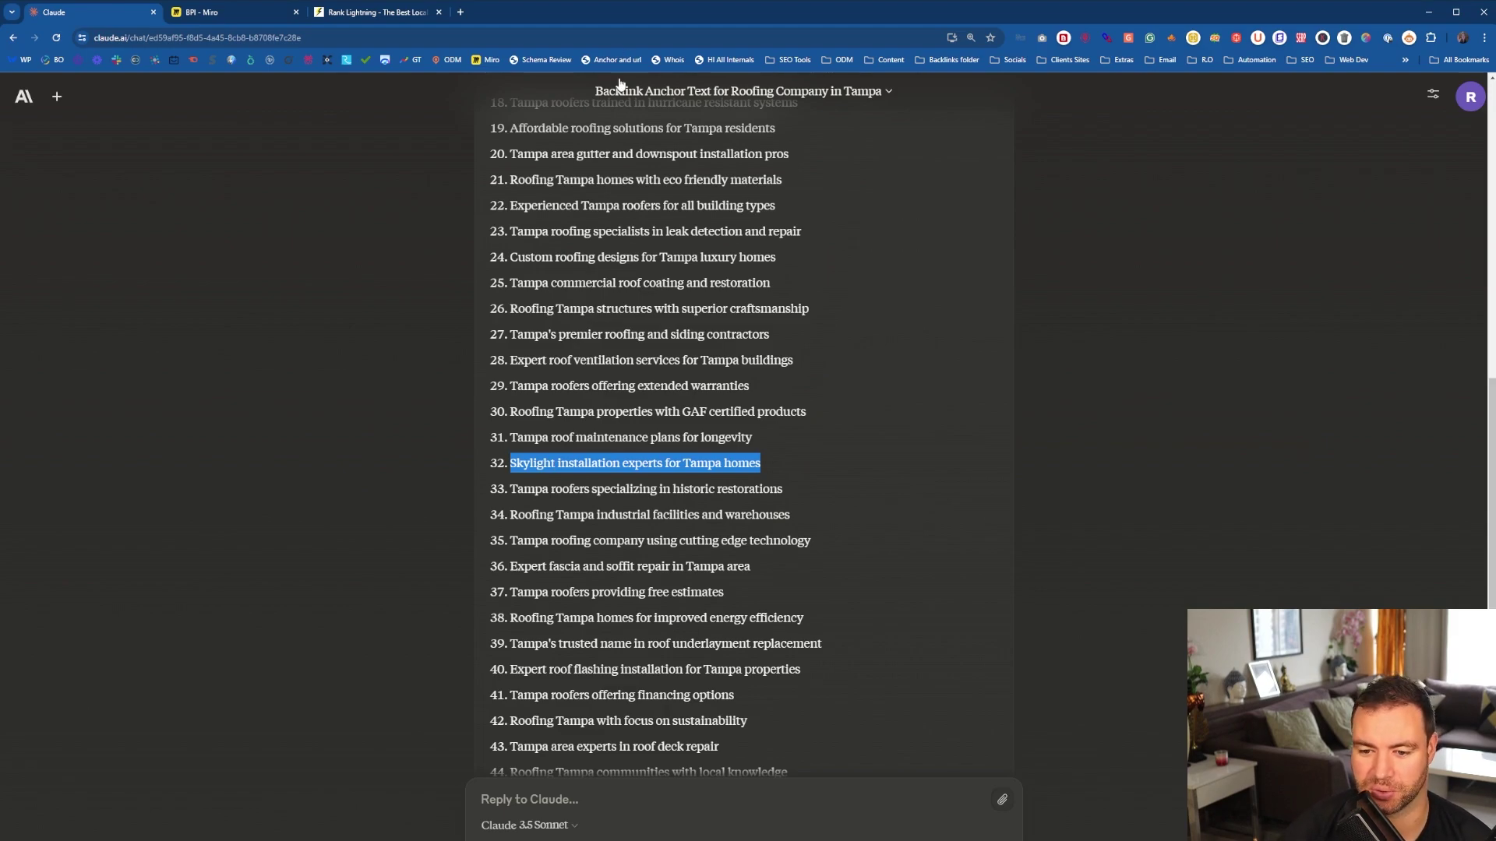
pyautogui.click(535, 463)
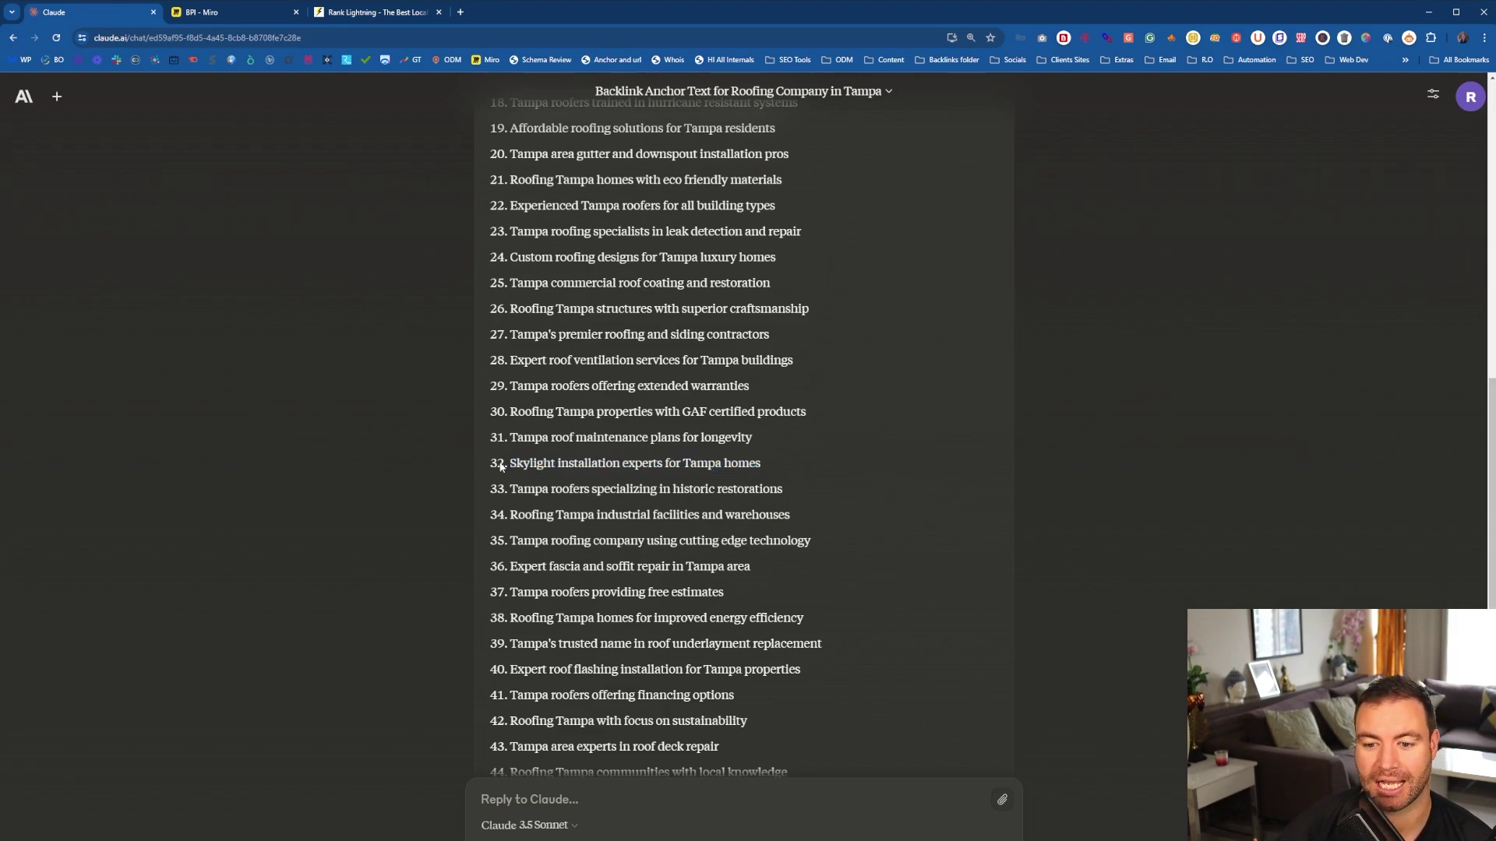
pyautogui.moveTo(502, 466); pyautogui.dragTo(760, 463)
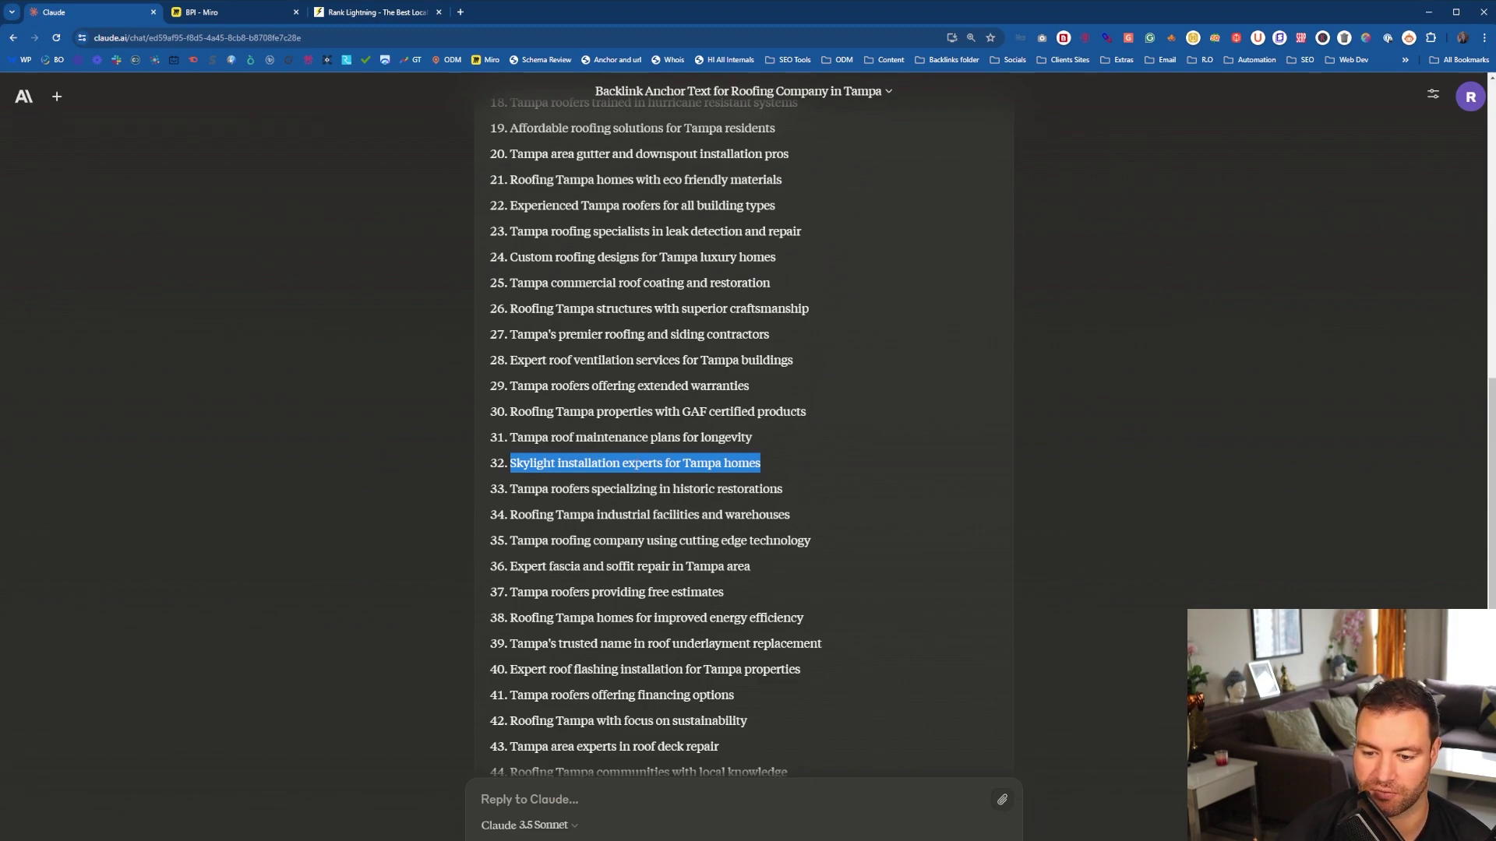
pyautogui.scroll(-3, 635, 465)
# - Highlight the fascia and soffit repair anchor 36 and the roof deck repair anchor 43
pyautogui.moveTo(531, 327); pyautogui.dragTo(692, 327)
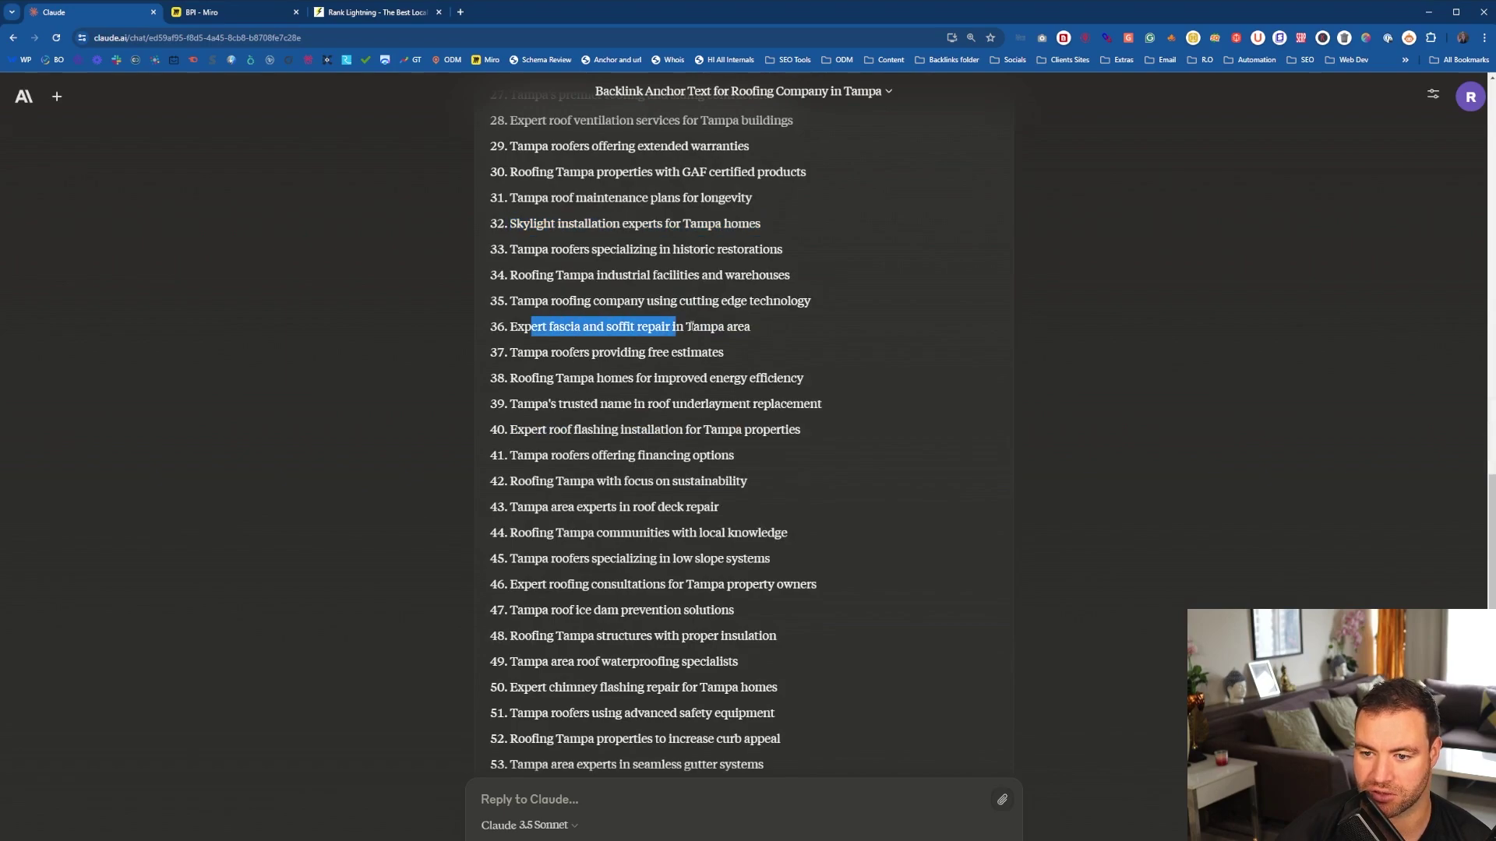
pyautogui.scroll(-2, 450, 407)
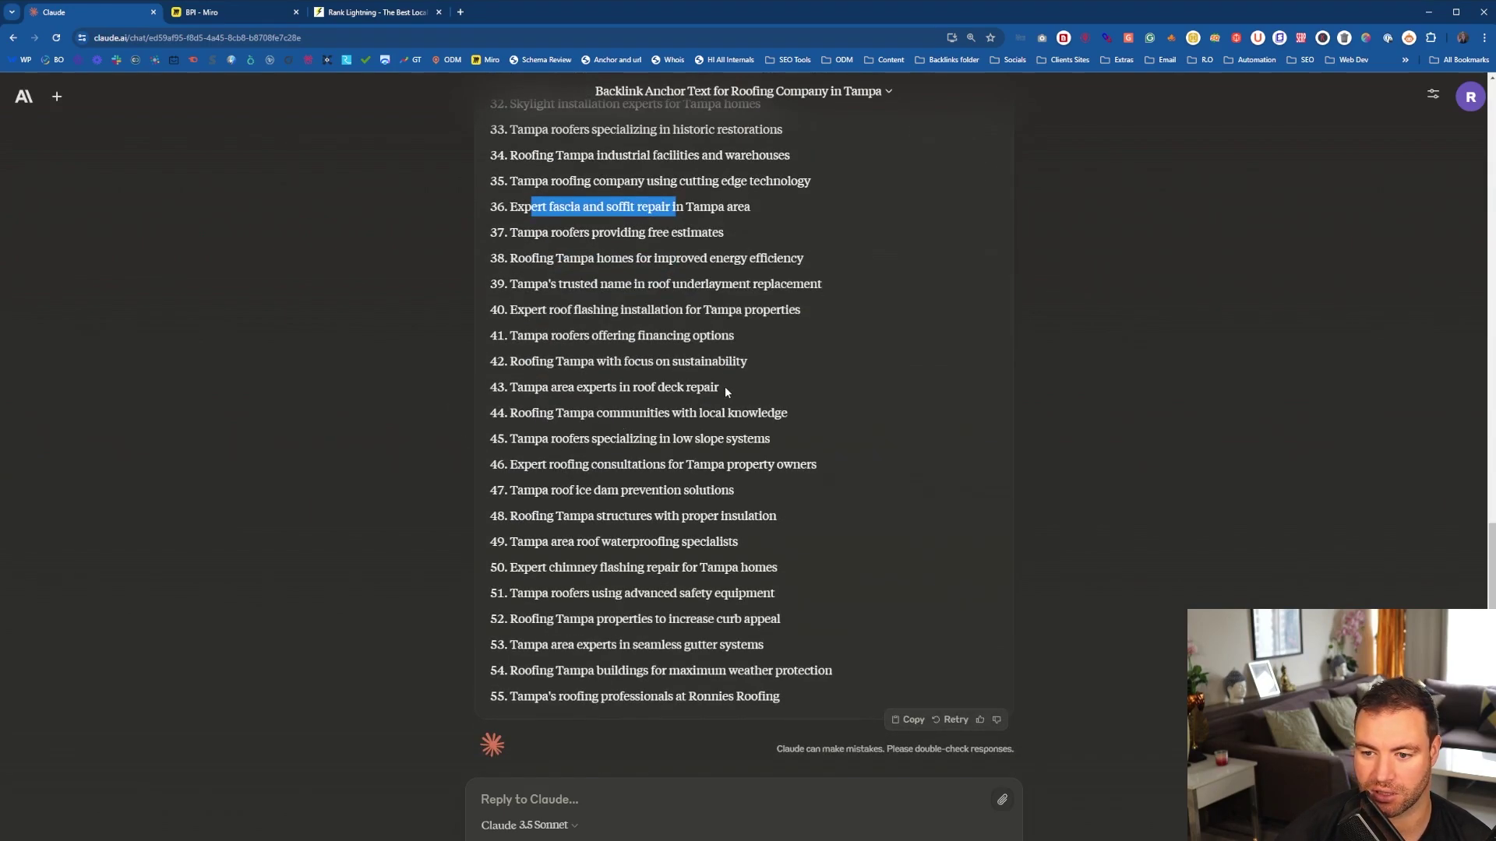
pyautogui.moveTo(726, 389); pyautogui.dragTo(496, 394)
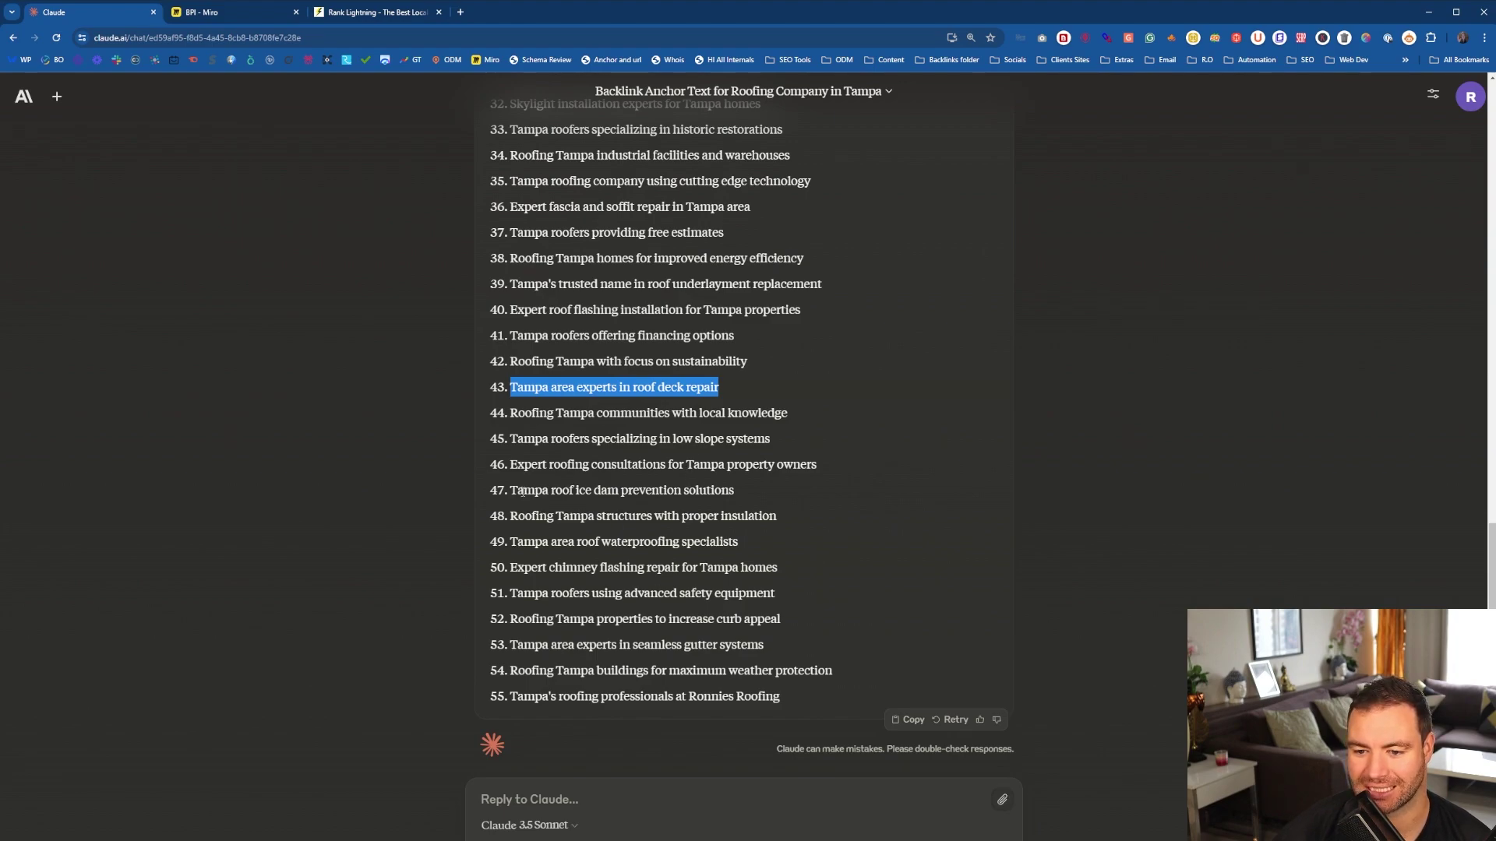
# - Highlight the ice dam prevention anchor 47 and anchors 43–44, then select the original prompt
pyautogui.moveTo(516, 491); pyautogui.dragTo(739, 496)
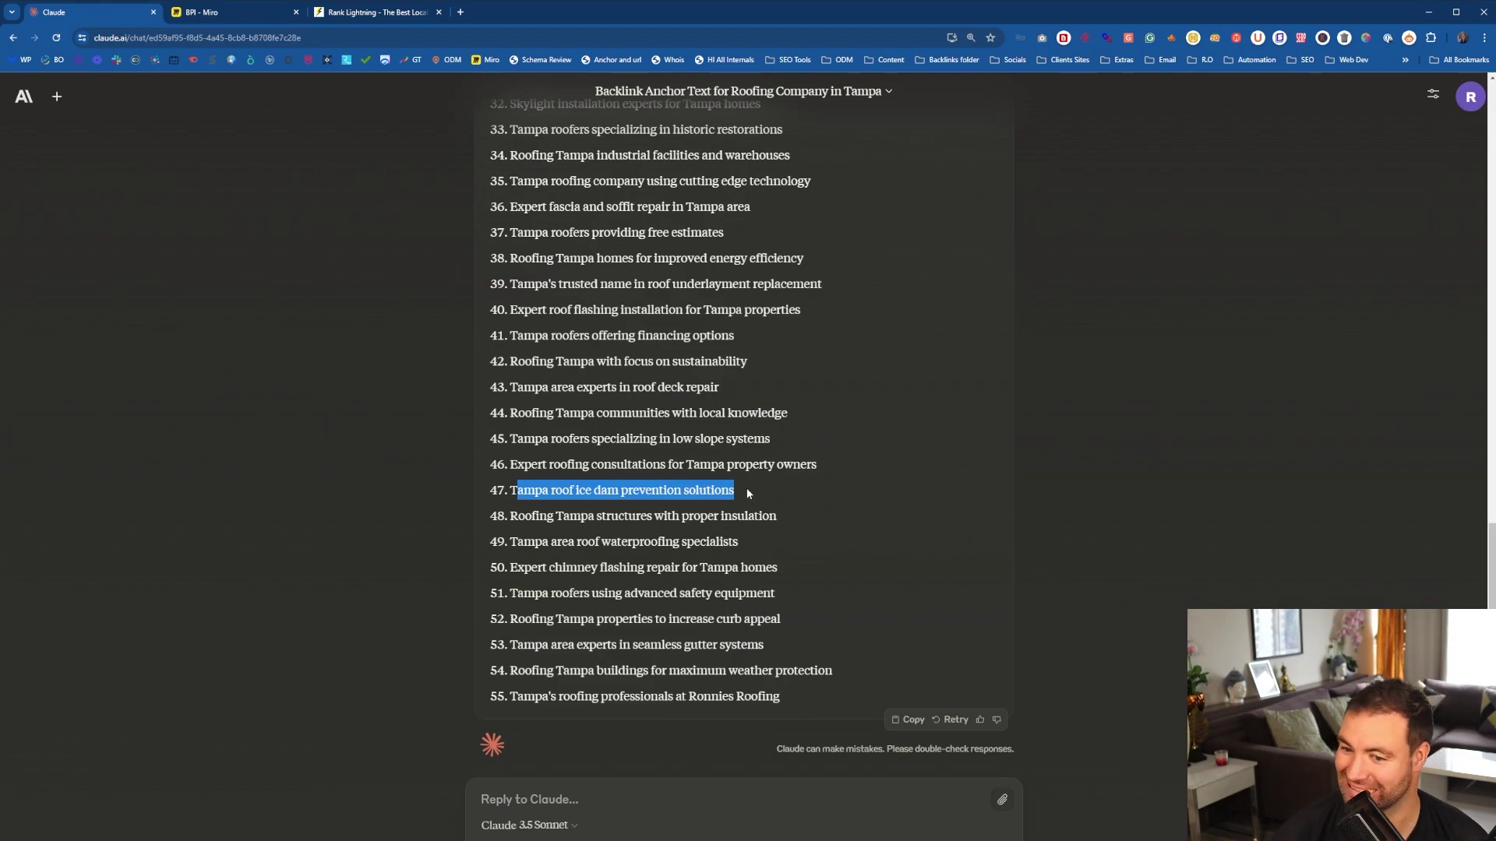
pyautogui.click(746, 487)
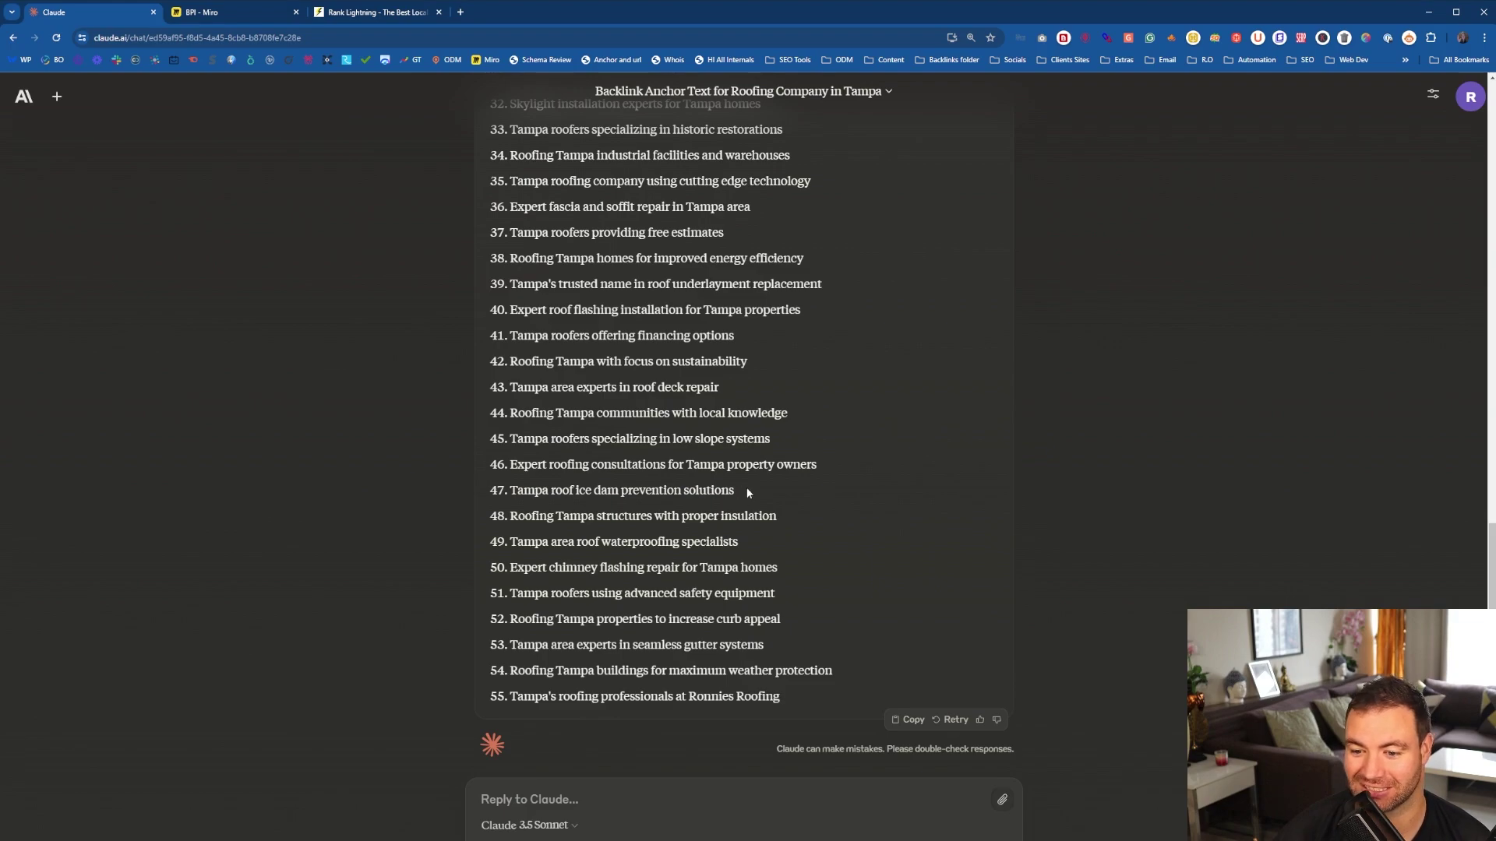
pyautogui.tripleClick(620, 492)
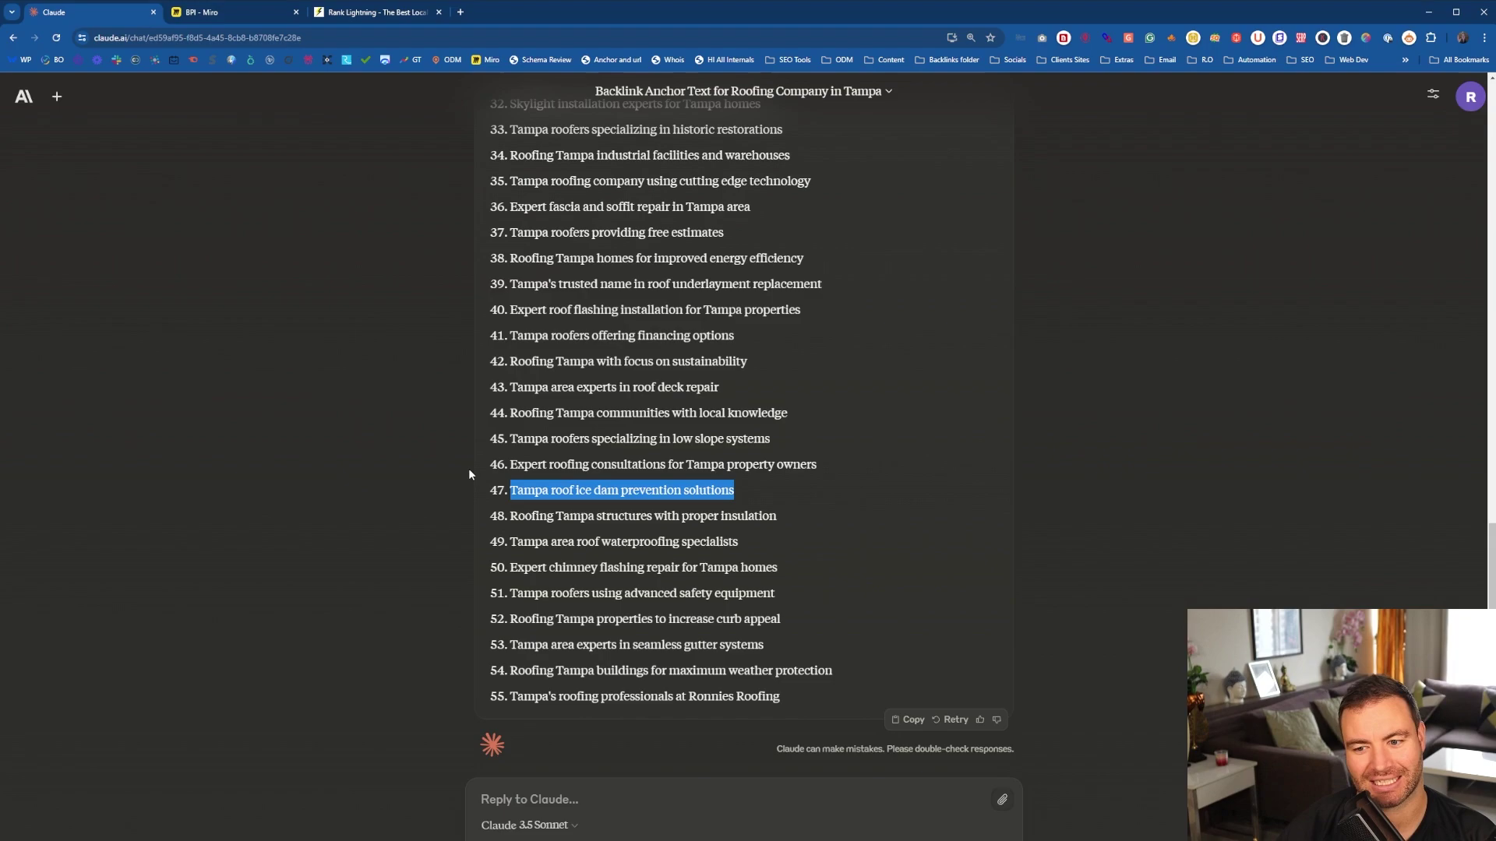
pyautogui.moveTo(728, 413); pyautogui.dragTo(623, 387)
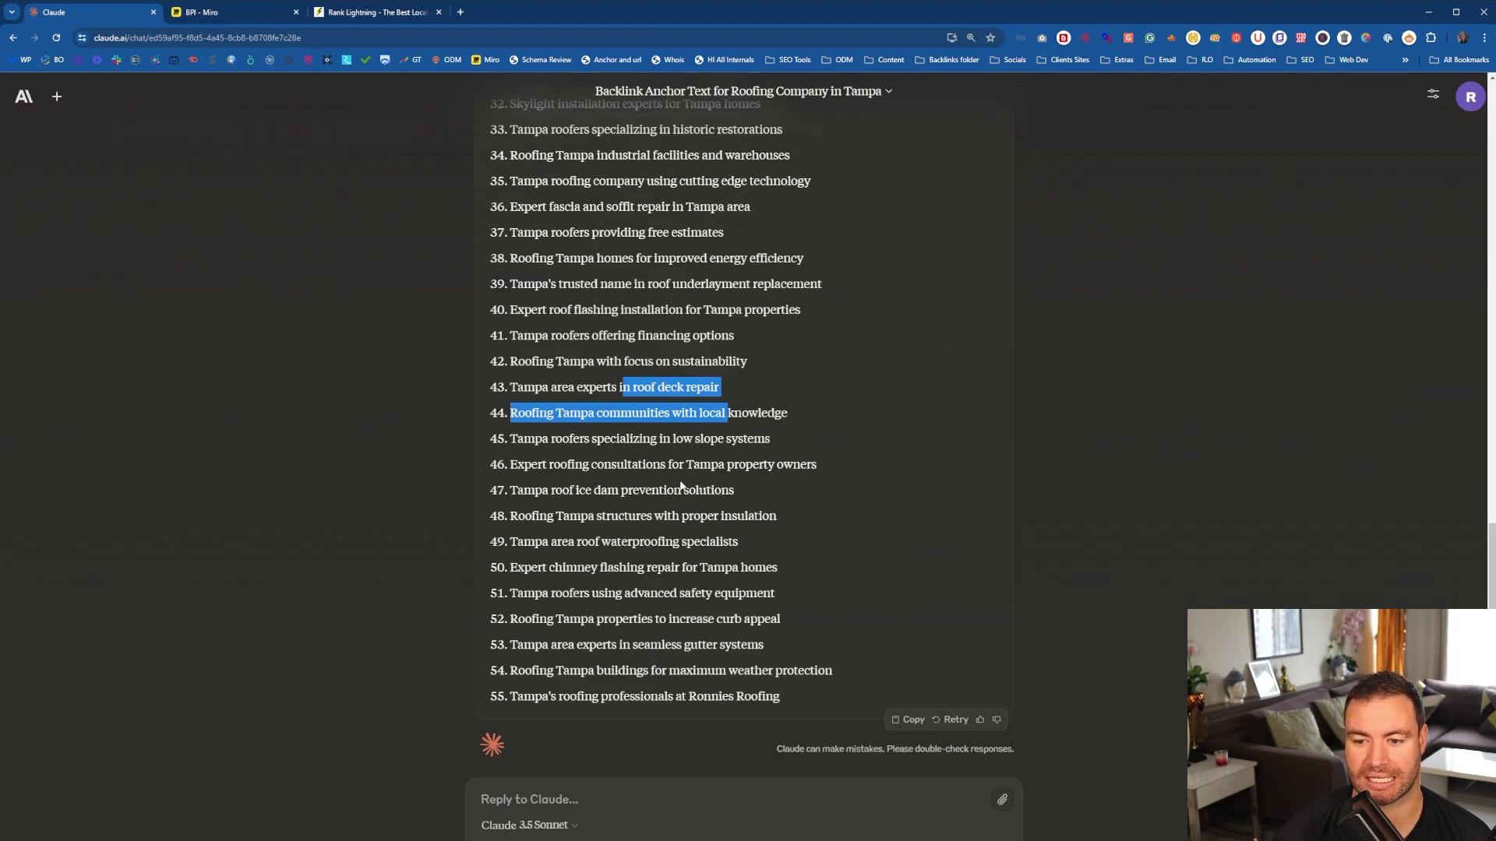
pyautogui.scroll(20, 716, 502)
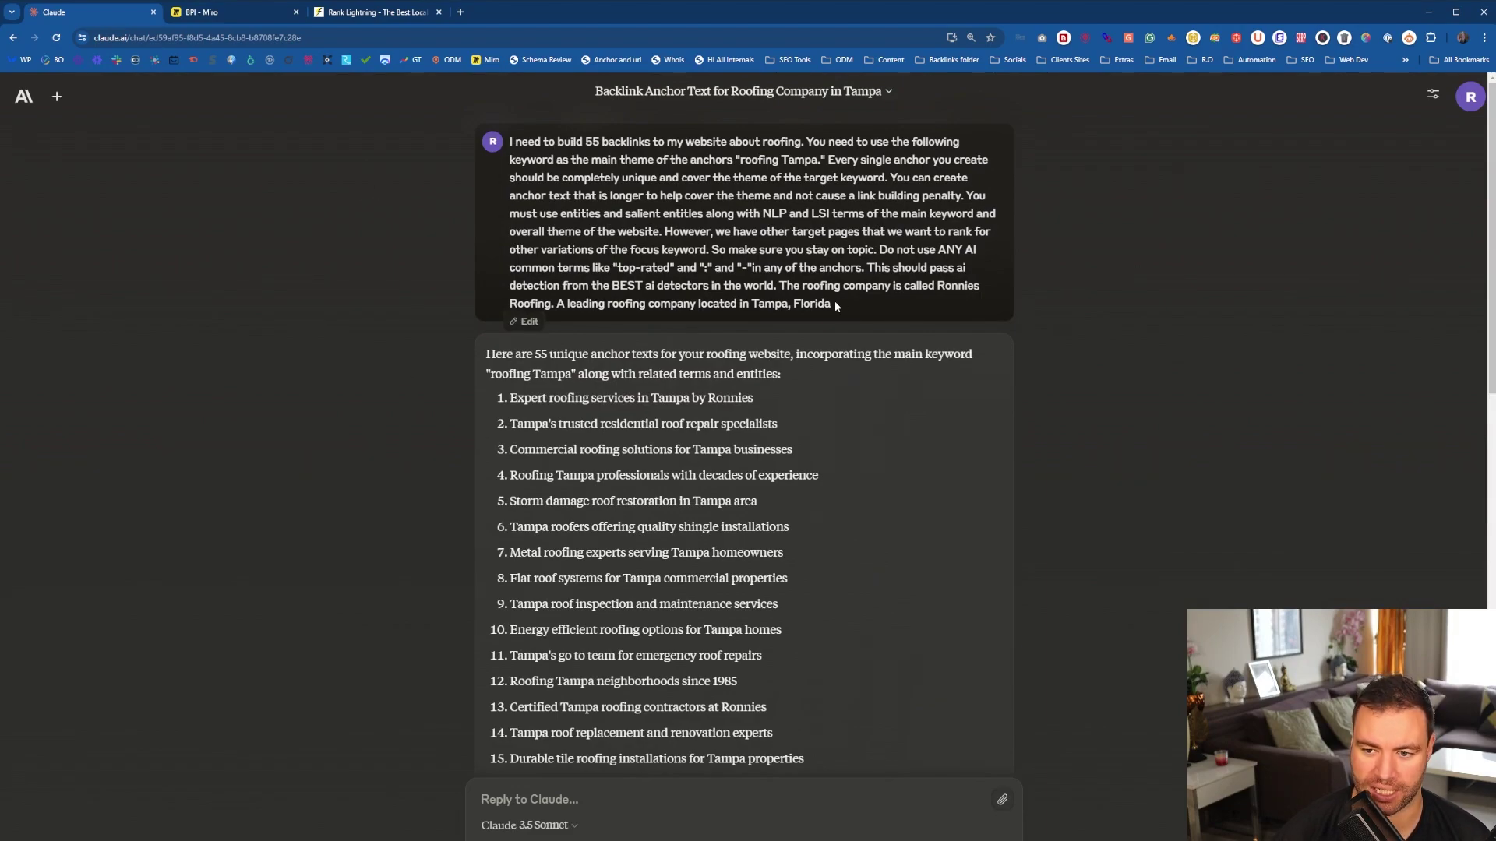
pyautogui.moveTo(834, 301); pyautogui.dragTo(506, 139)
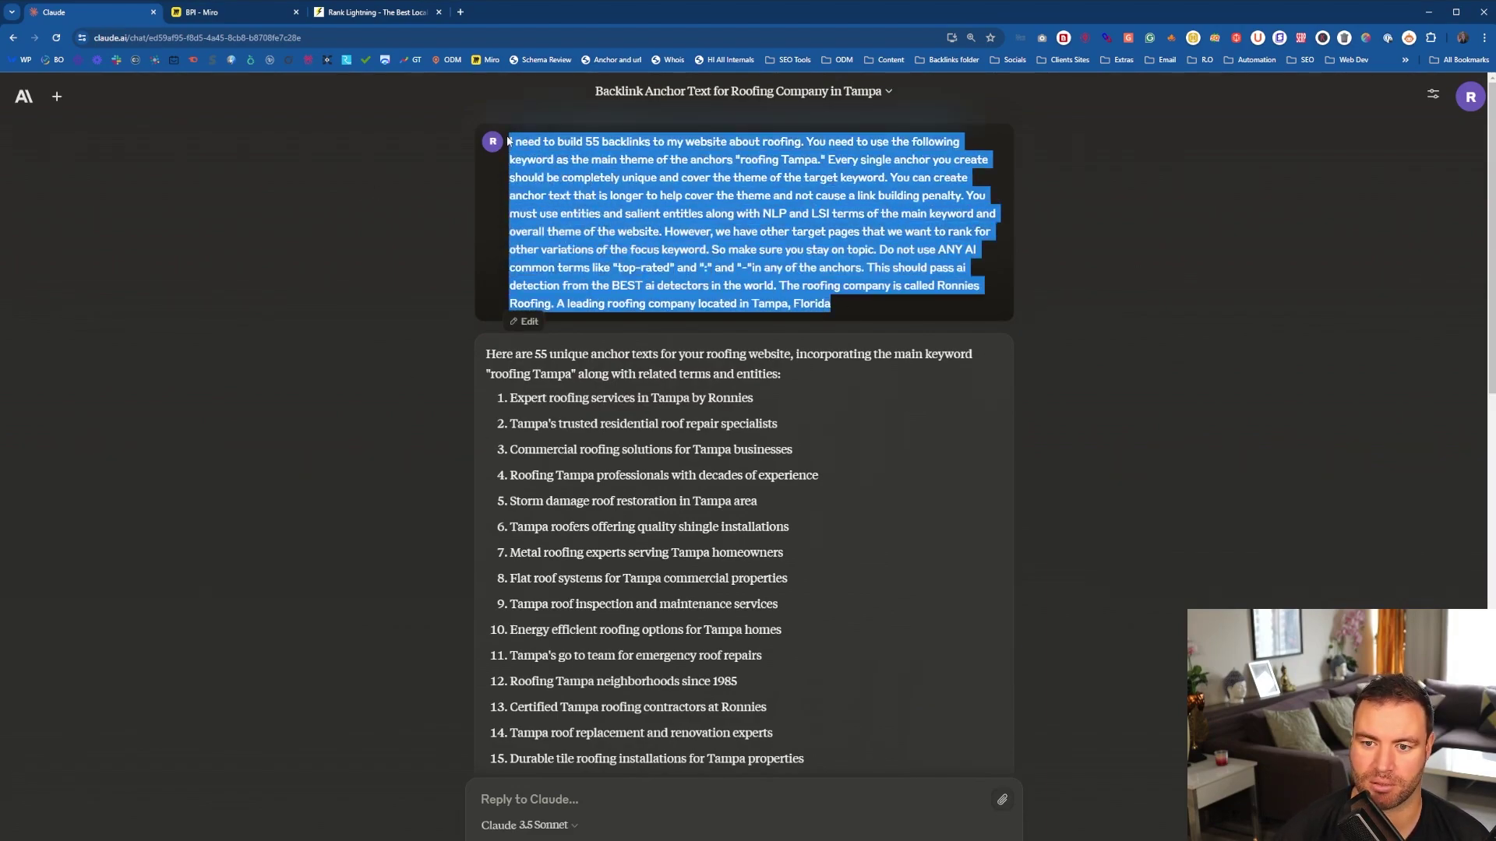
# - Bring back the BPI - Miro board showing the 55-backlink roofing Tampa prompt
pyautogui.click(261, 9)
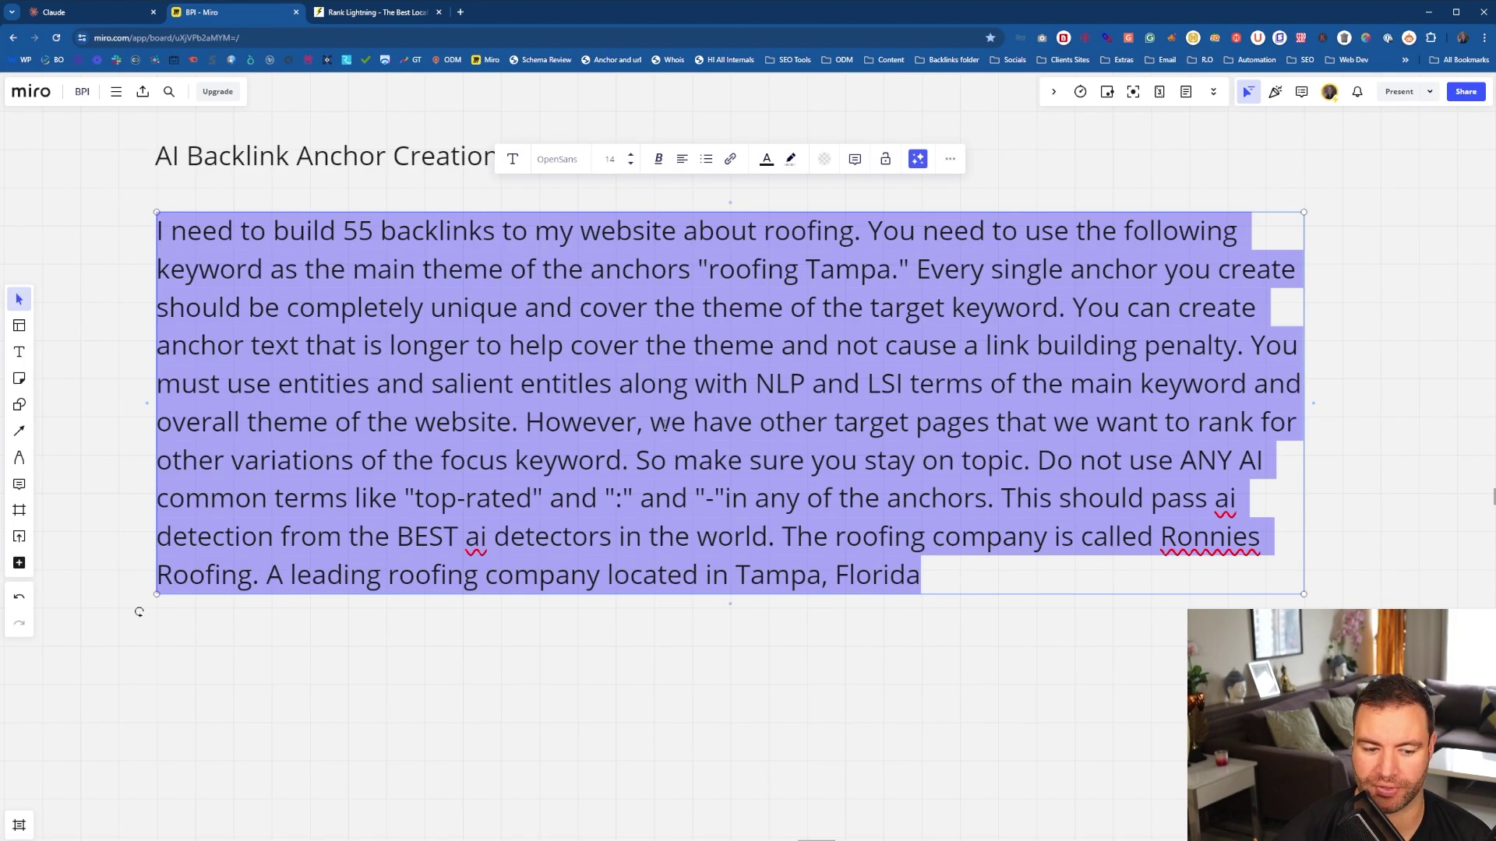